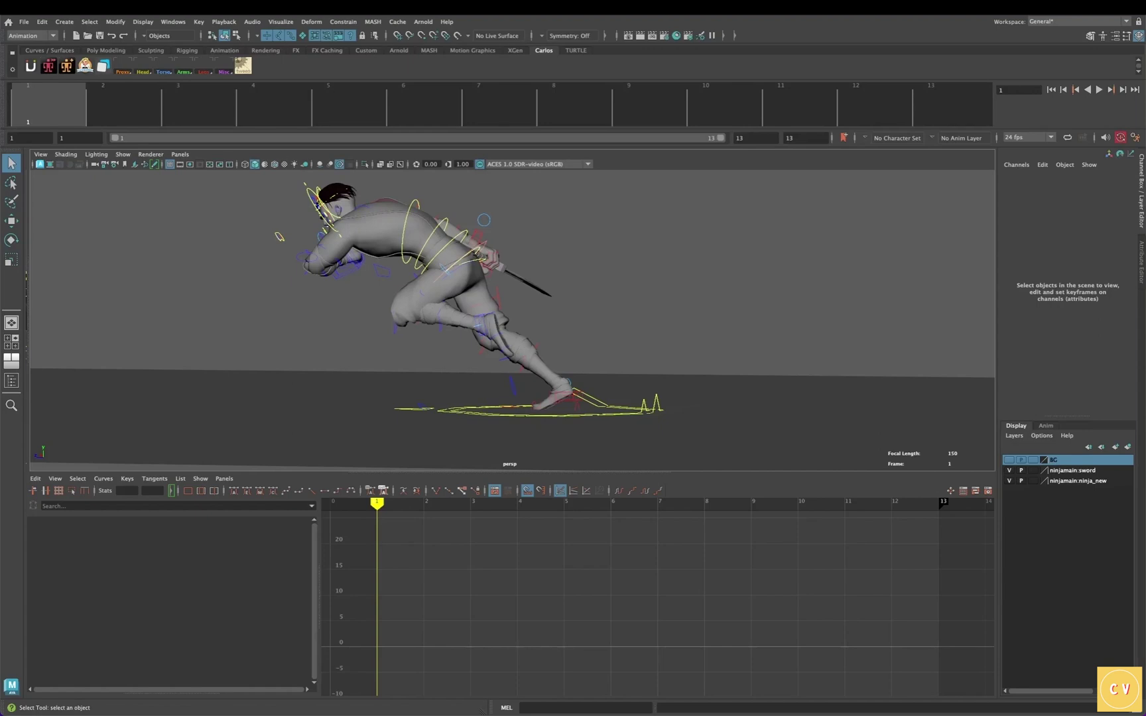
Isolate the left foot IK control's Translate Z curve and step through its ground-contact frames 5, 6 and 7.
click(482, 324)
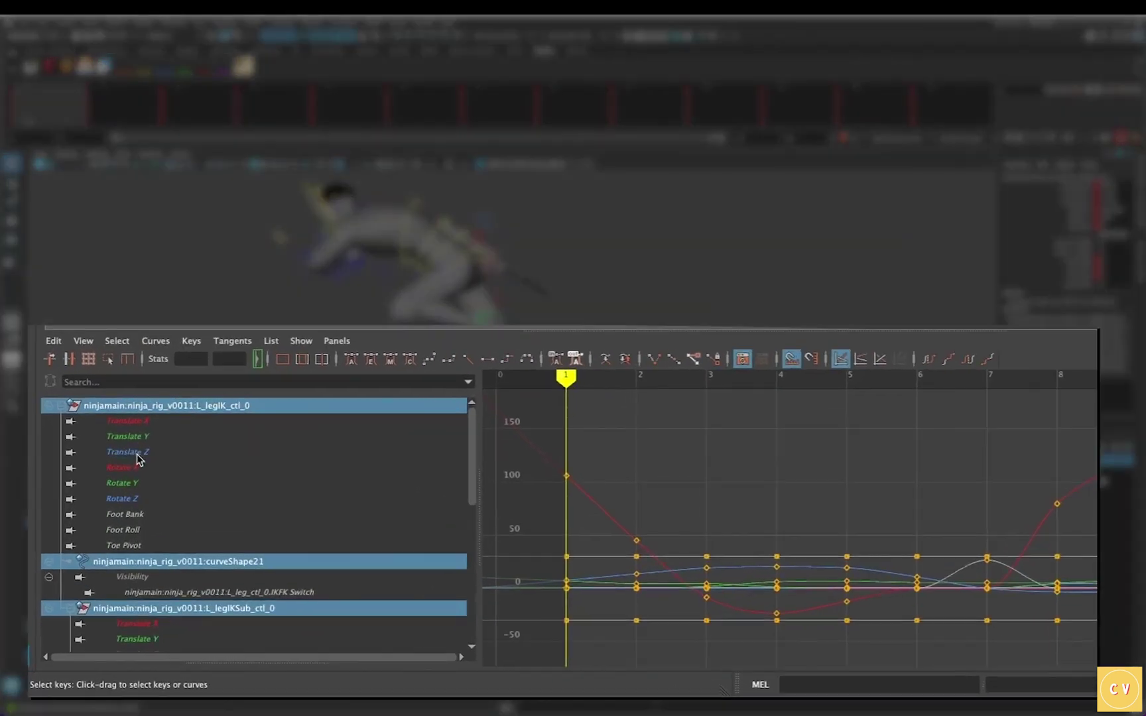
click(85, 553)
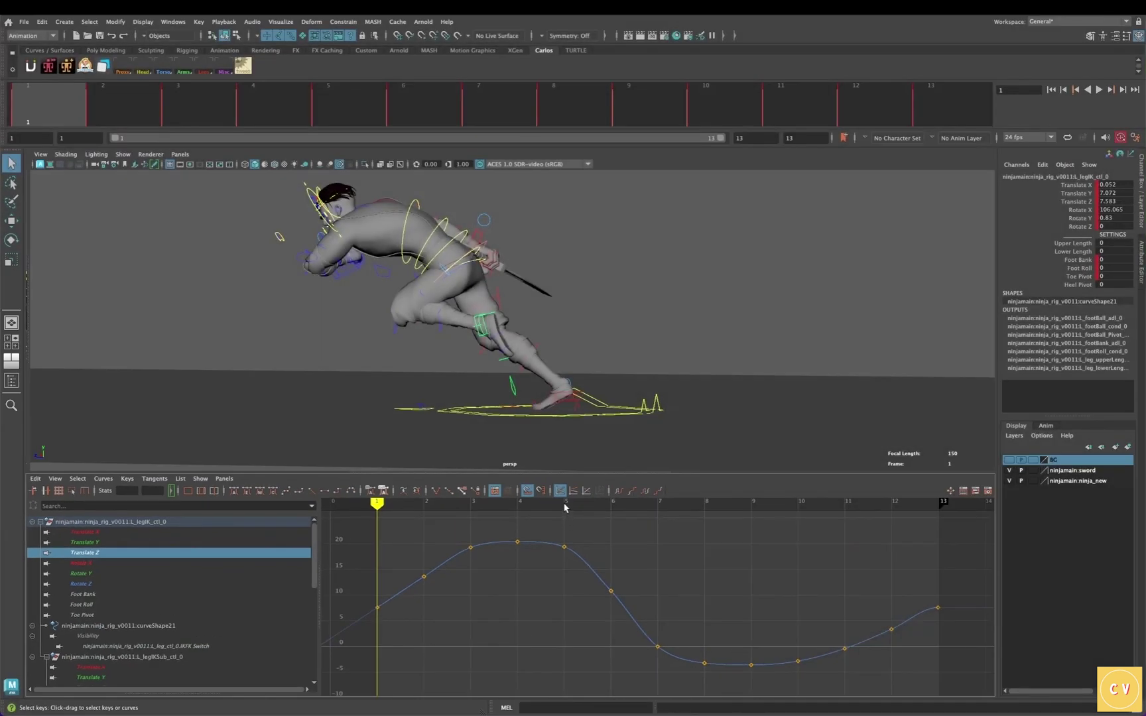
click(563, 506)
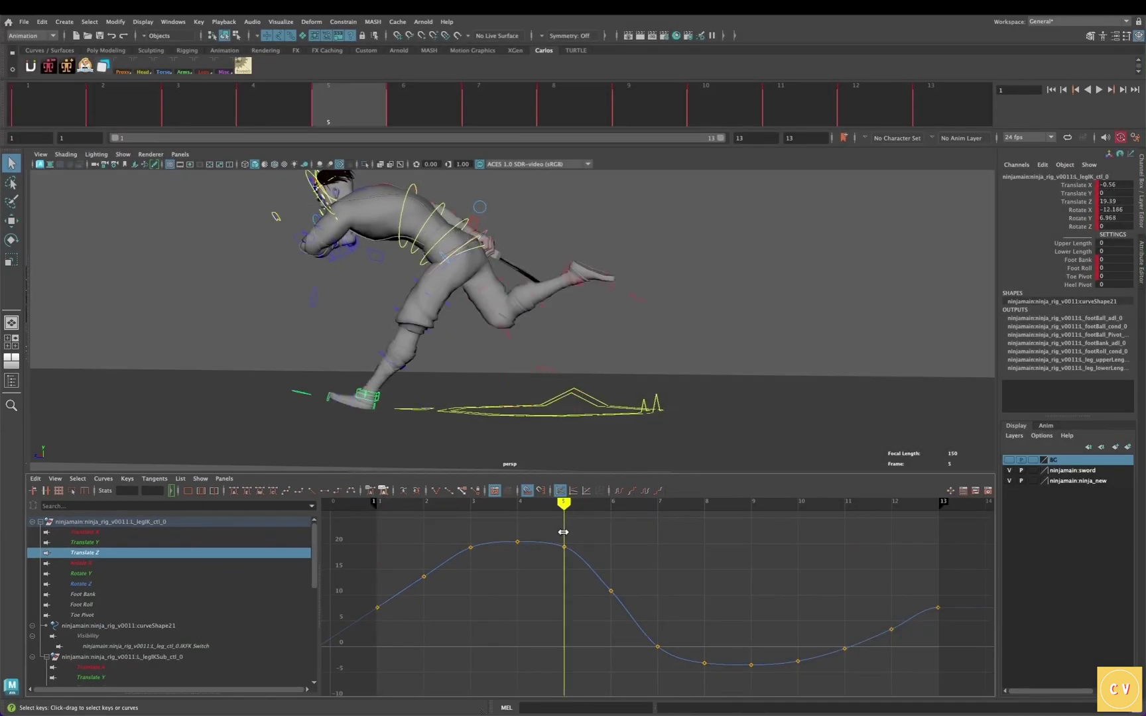
click(611, 506)
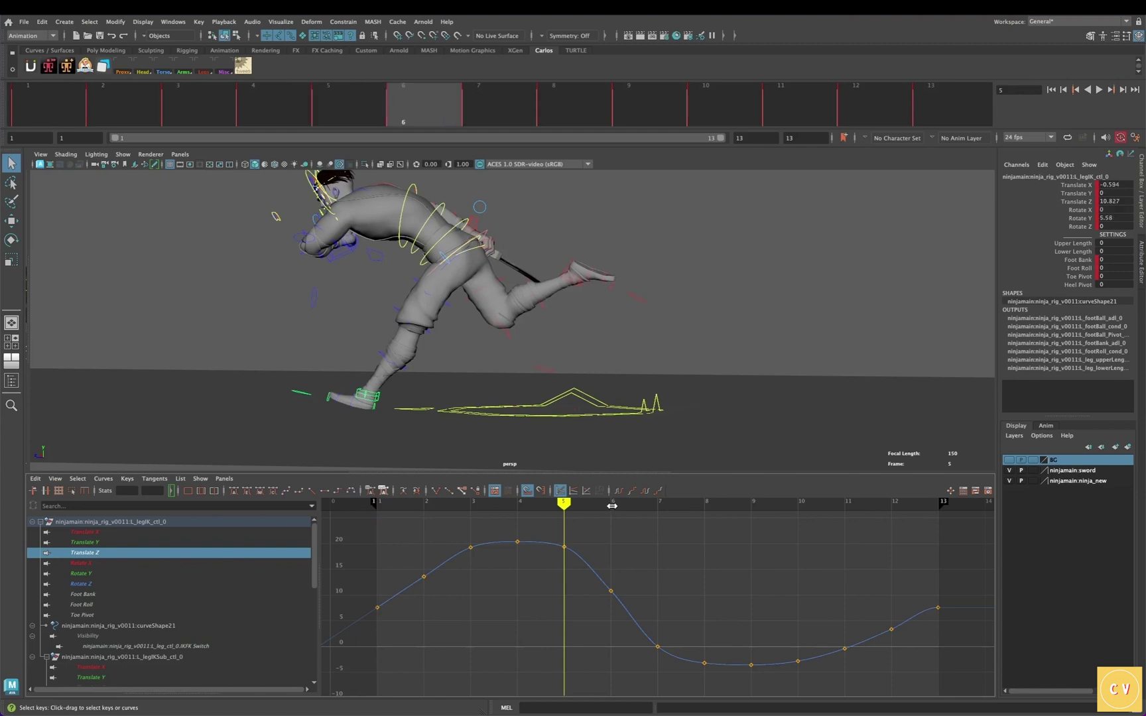
click(659, 519)
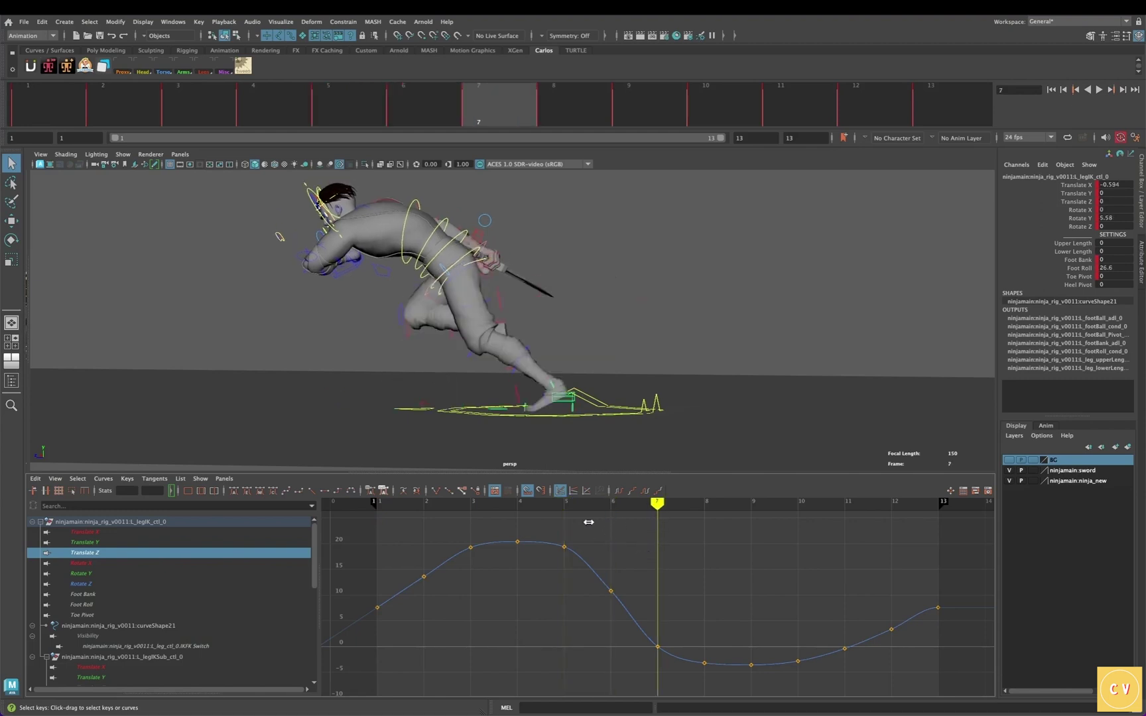
Make the left foot's Translate Z curve linear between frames 5 and 7 with broken tangents, and delete the key at frame 6.
drag(553, 528, 673, 664)
key(f)
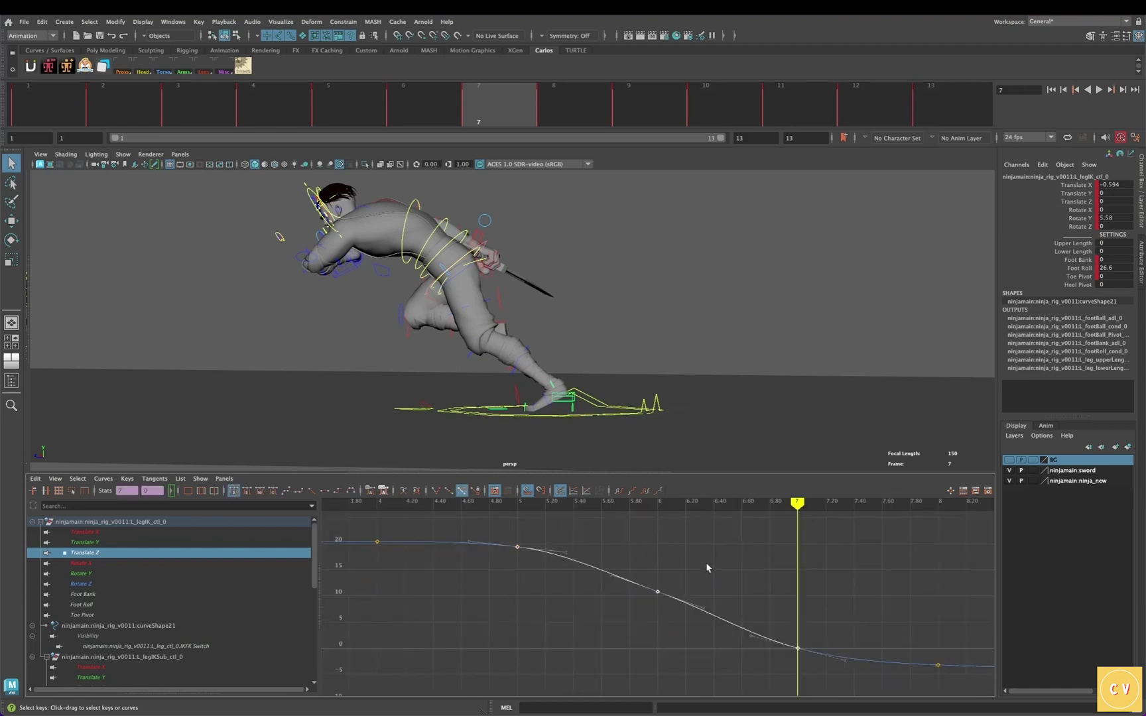
click(707, 563)
drag(497, 531, 577, 576)
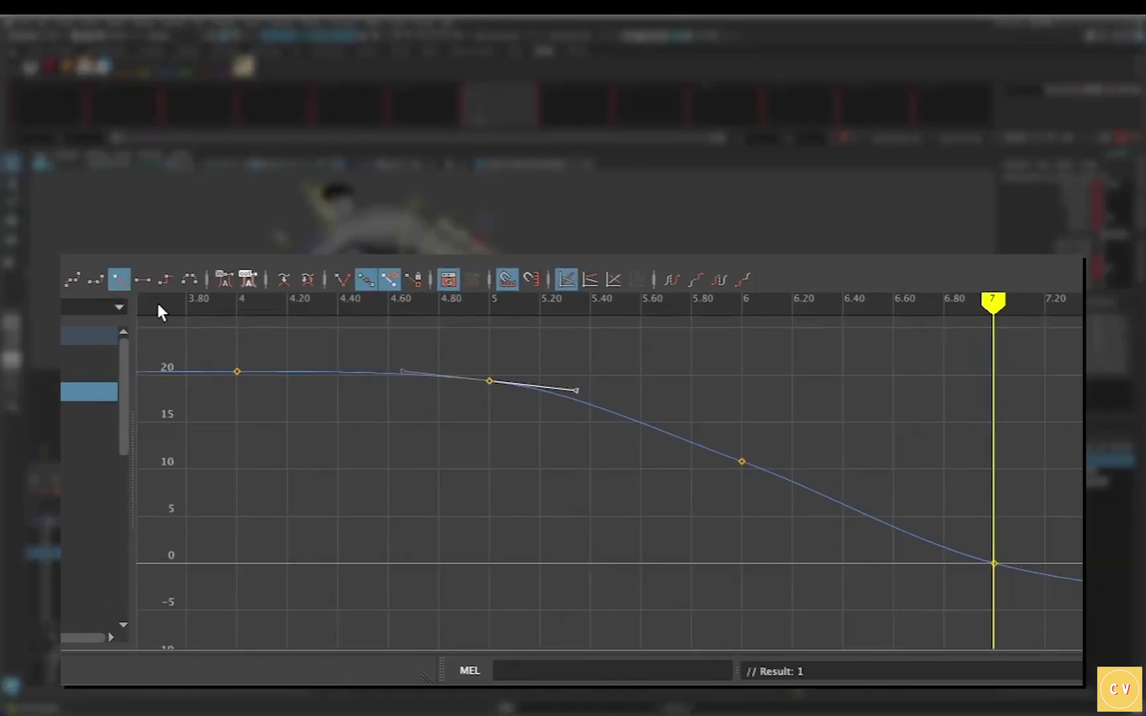
middle_drag(158, 309, 1032, 534)
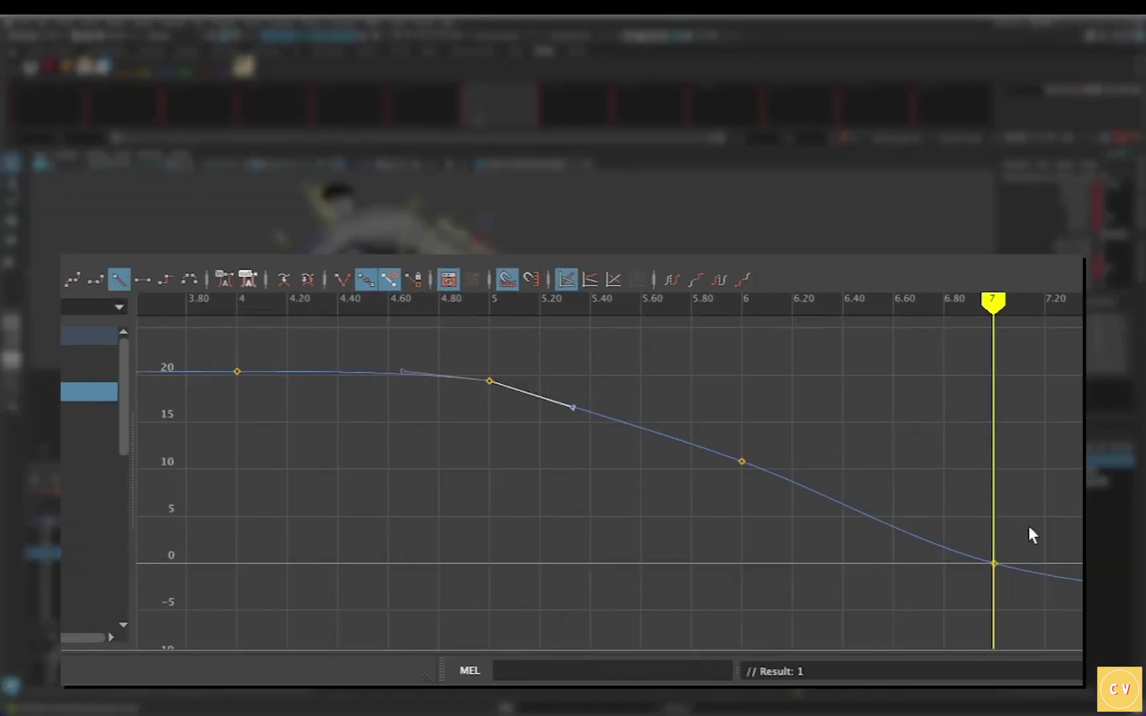
drag(968, 583, 886, 536)
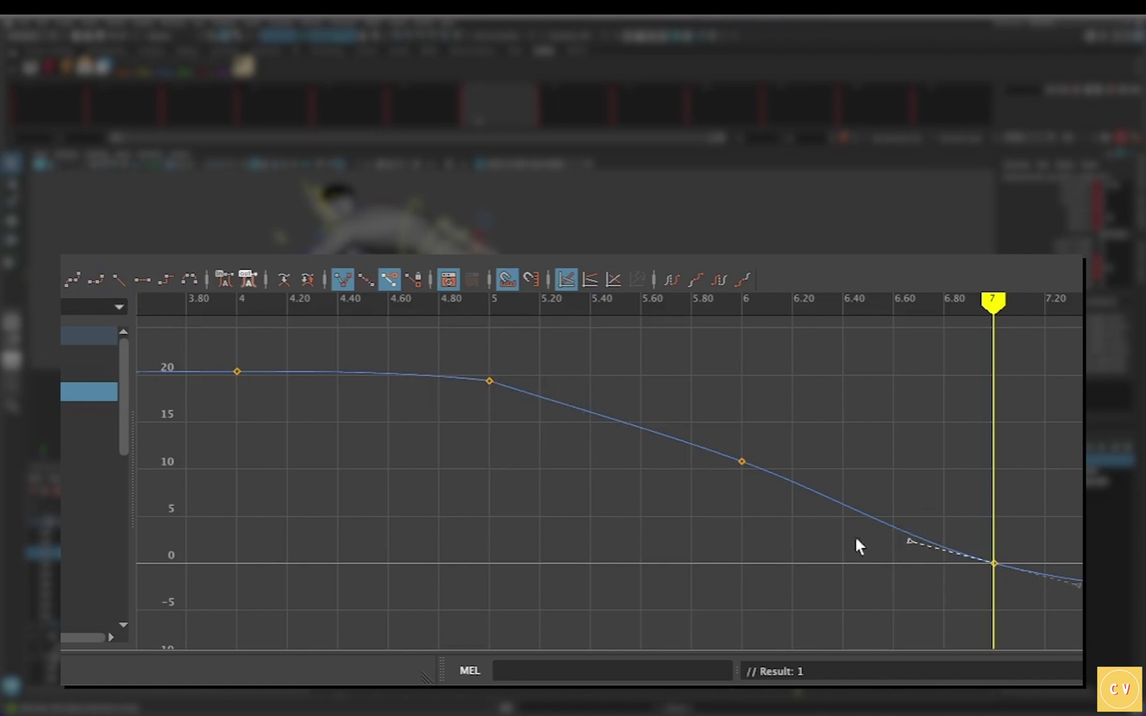
click(119, 279)
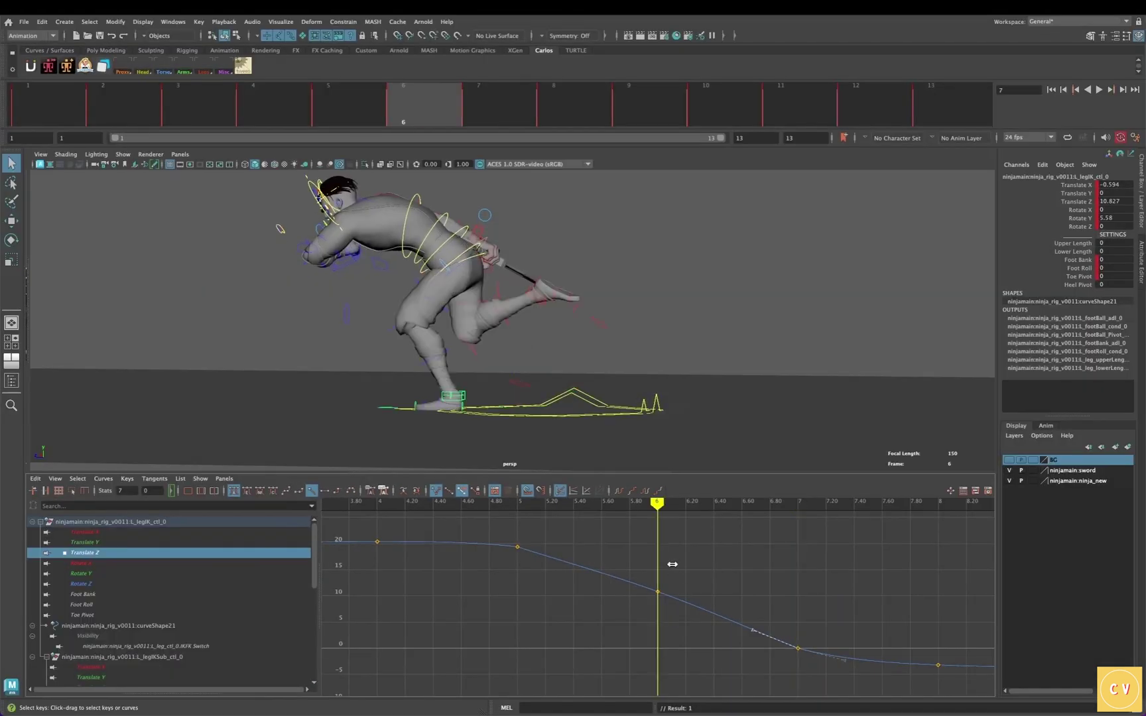
drag(683, 572, 642, 623)
key(Delete)
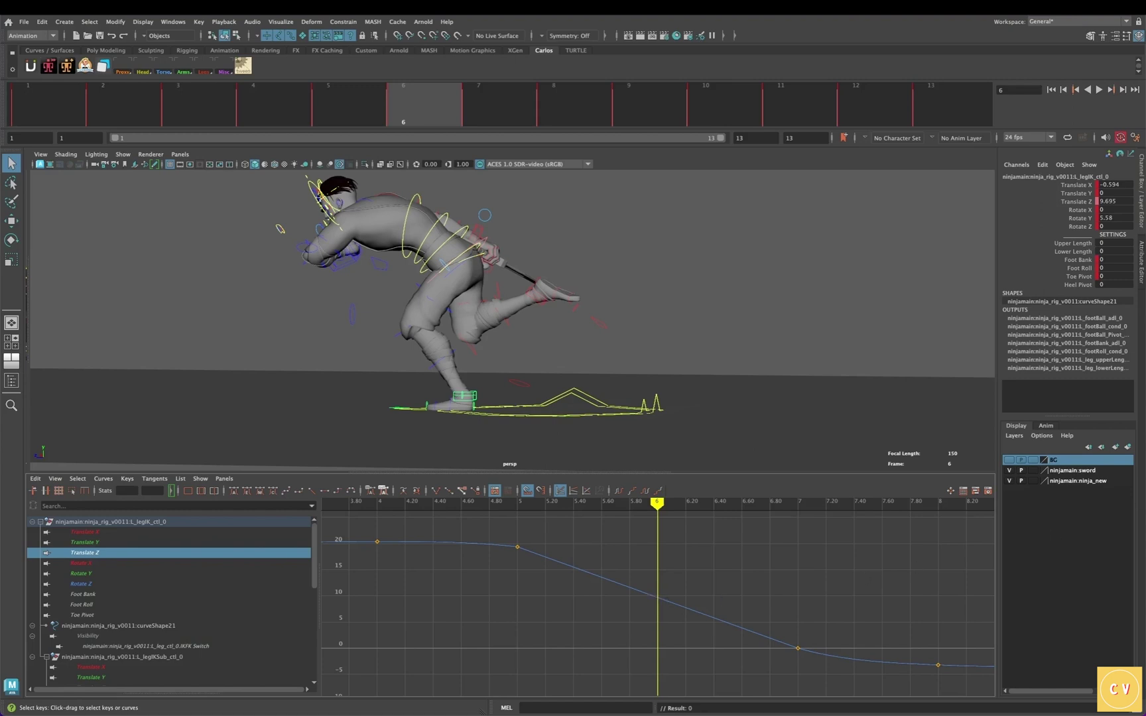
key(Right)
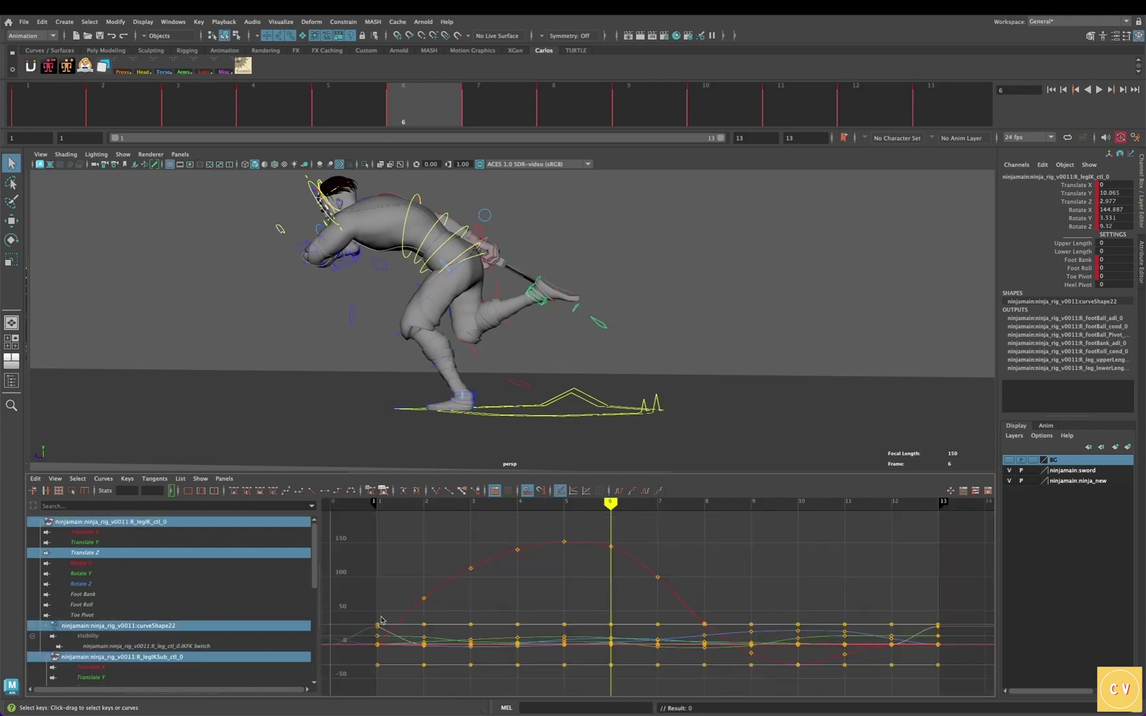
Isolate the right foot IK control's Translate Z curve and select its keys from frames 11 to 13.
click(109, 556)
click(847, 509)
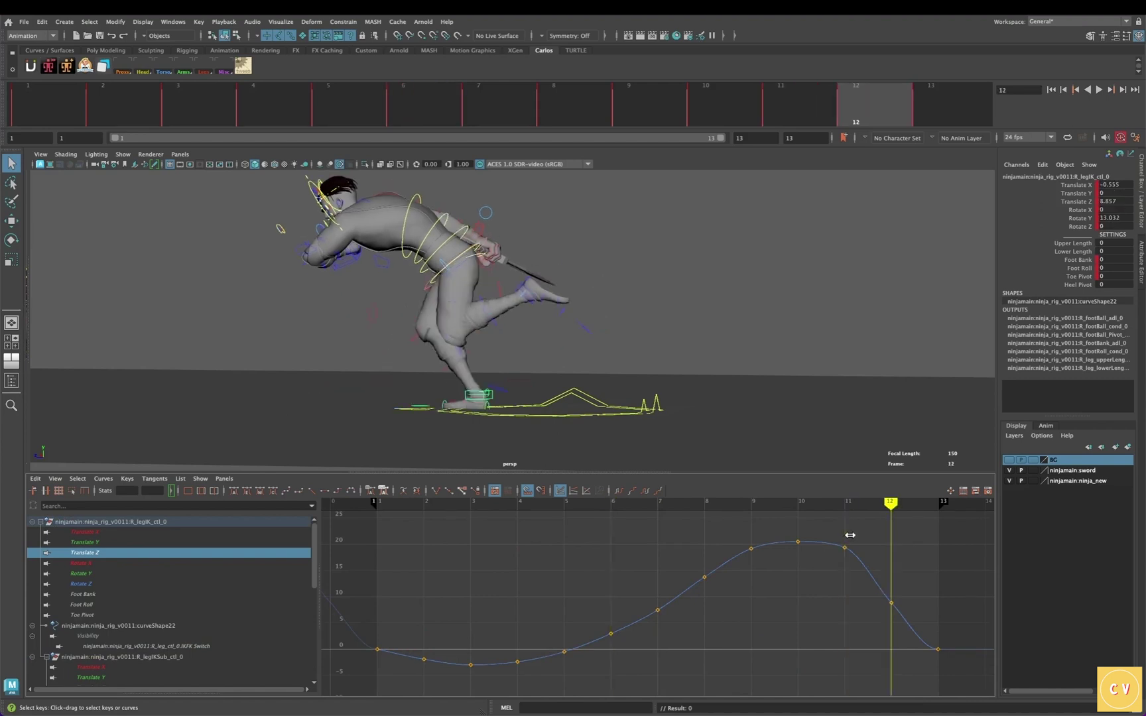
key(period)
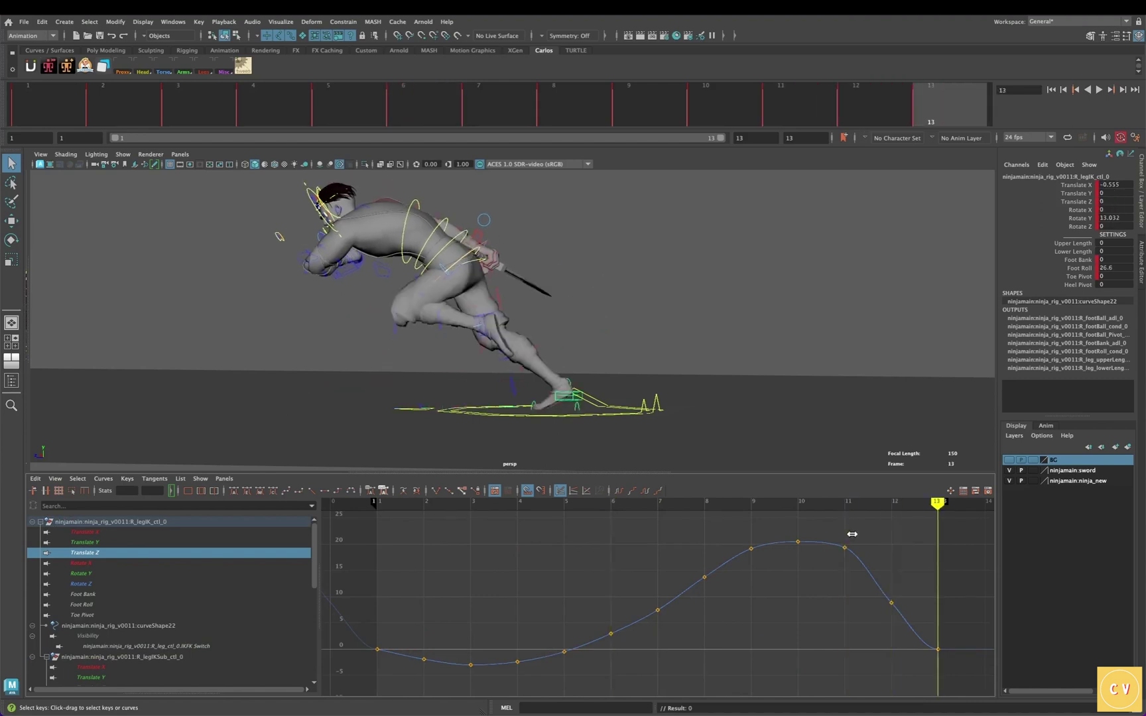
drag(837, 533, 914, 612)
key(f)
Make the right foot's Translate Z curve linear between frames 11 and 13, deleting the key at frame 12.
click(731, 571)
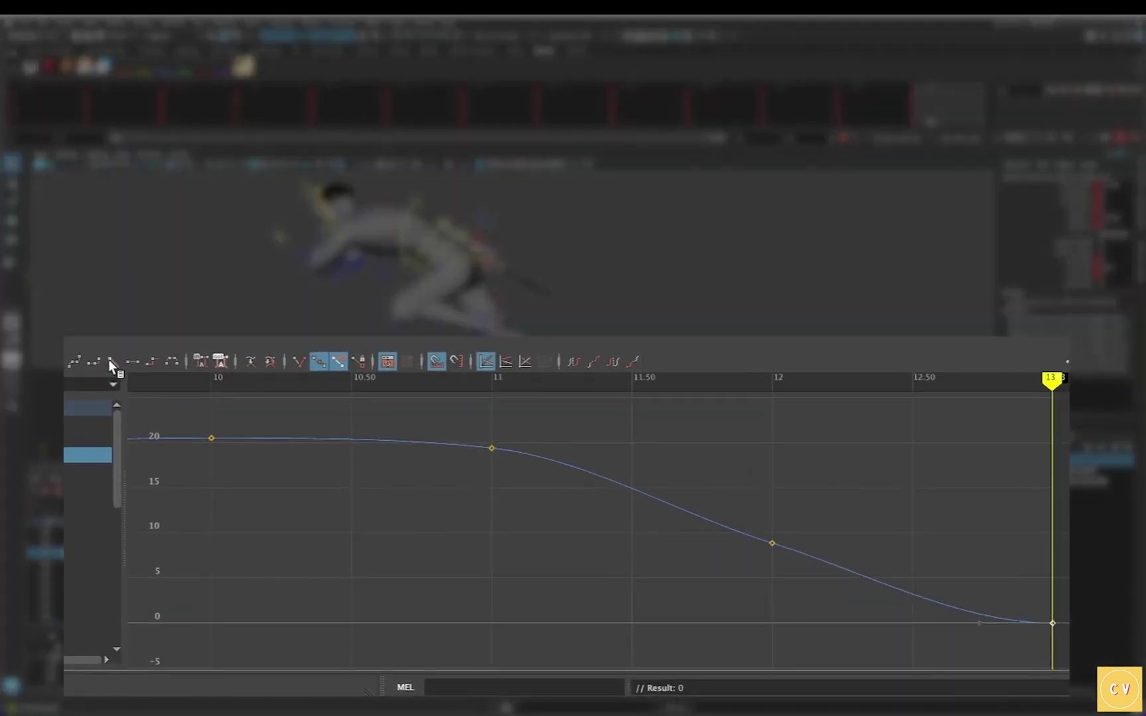
click(112, 362)
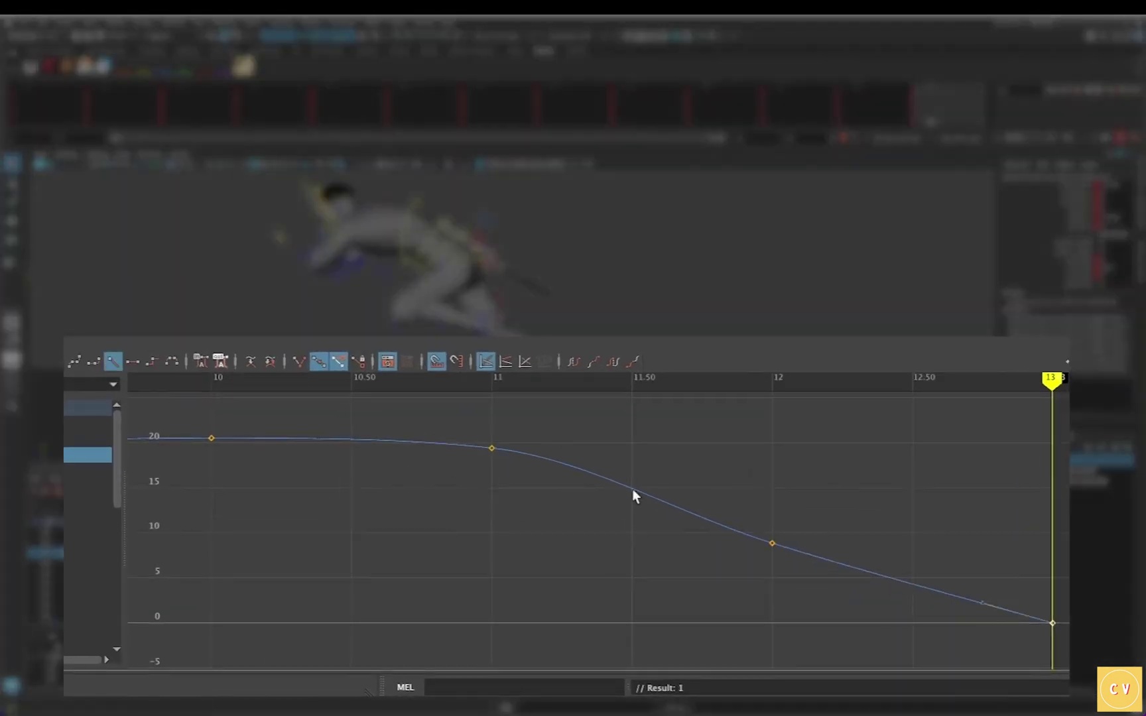
drag(804, 501, 733, 582)
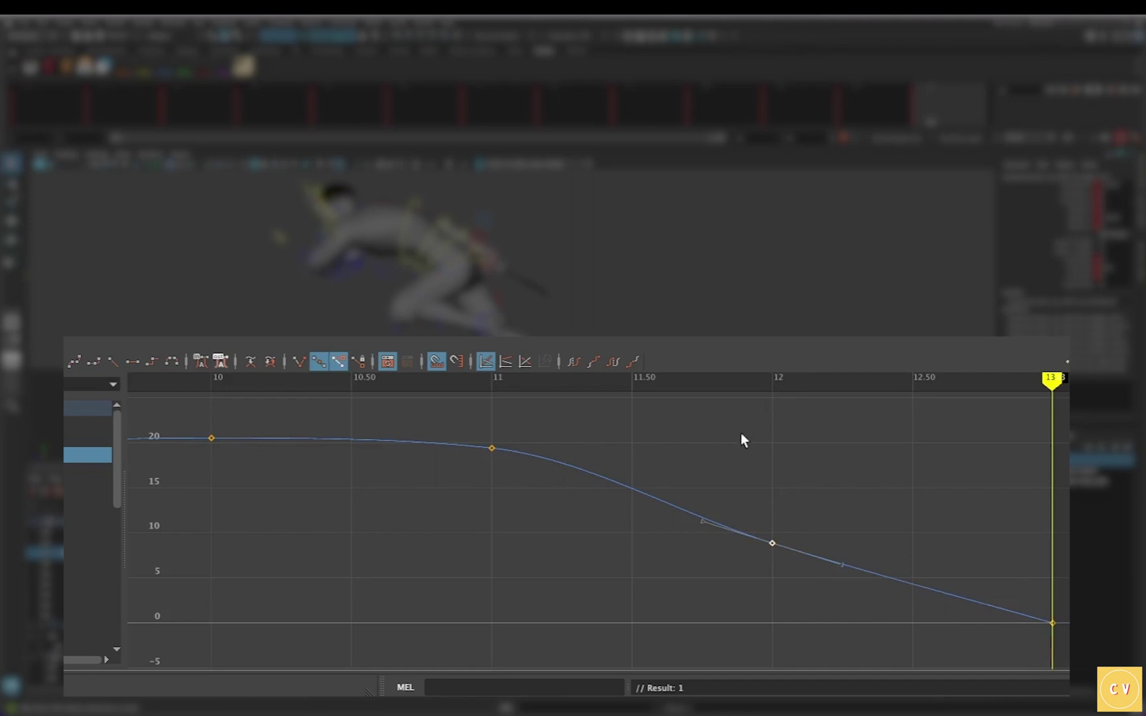
key(Delete)
drag(473, 443, 529, 488)
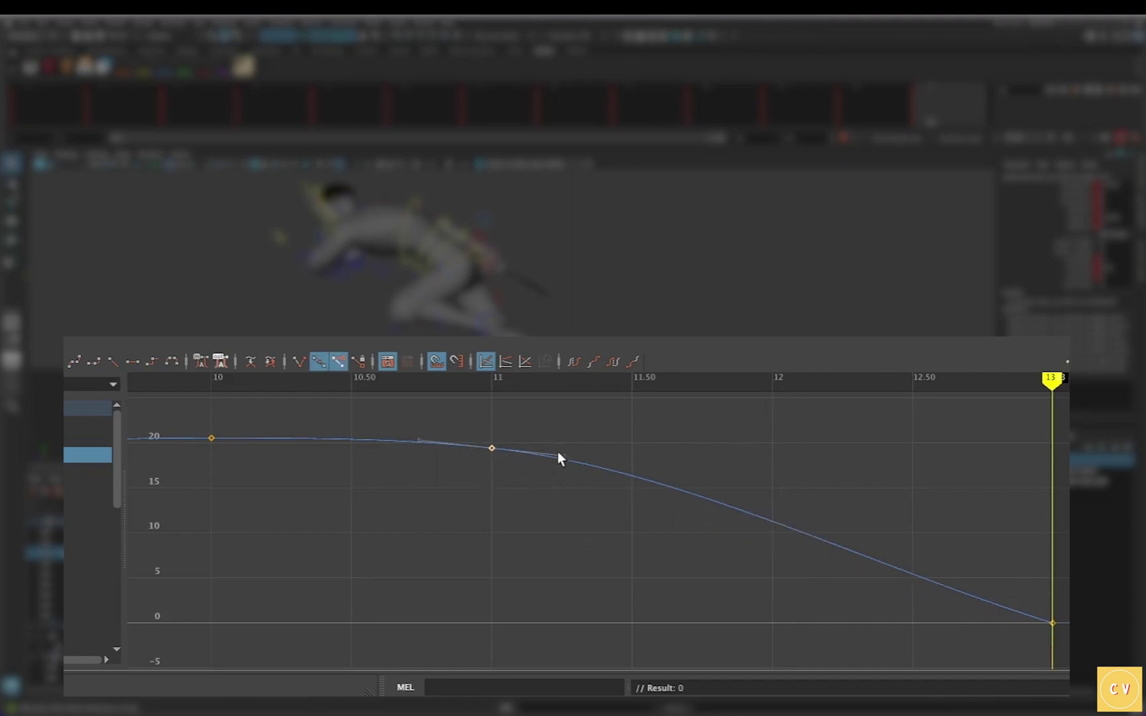
drag(546, 425, 581, 500)
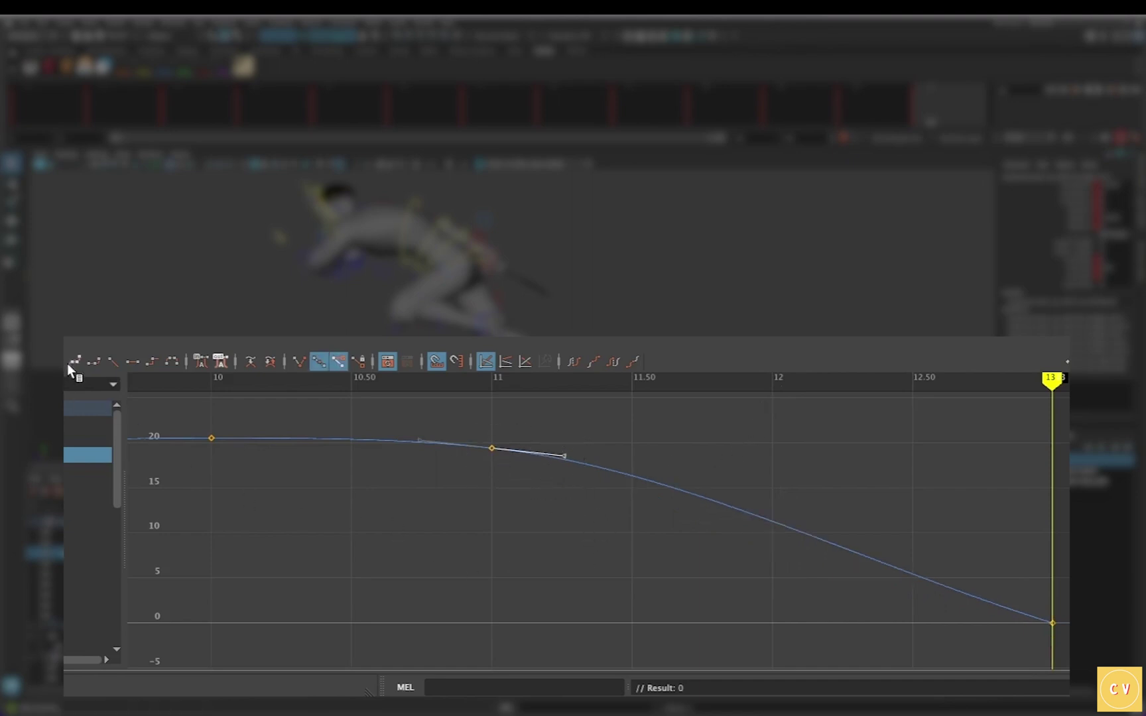
click(113, 362)
click(642, 609)
key(a)
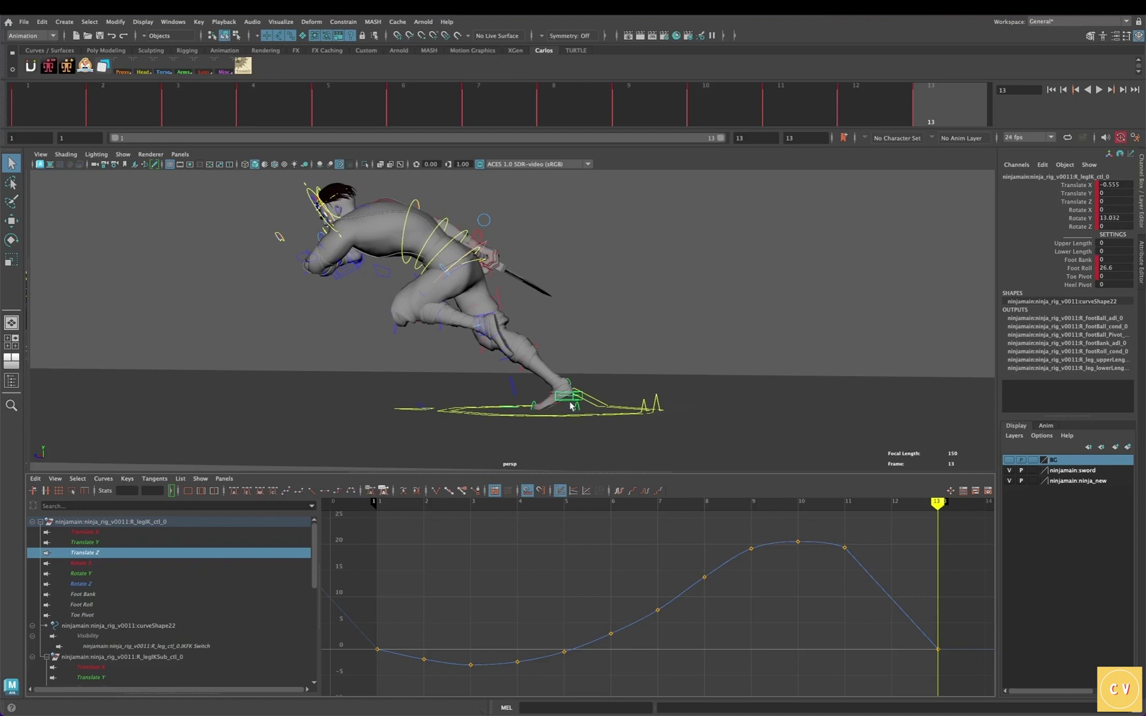
Copy the right foot's Translate Z keys at frames 11 and 13.
drag(835, 528, 957, 682)
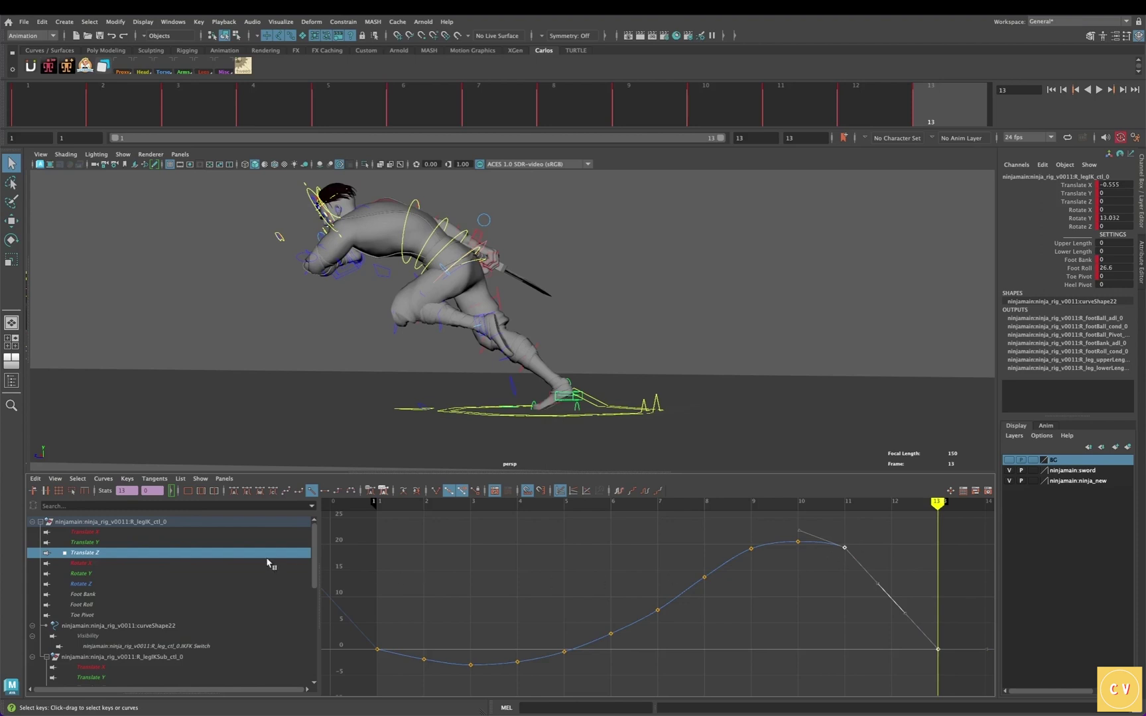
click(36, 478)
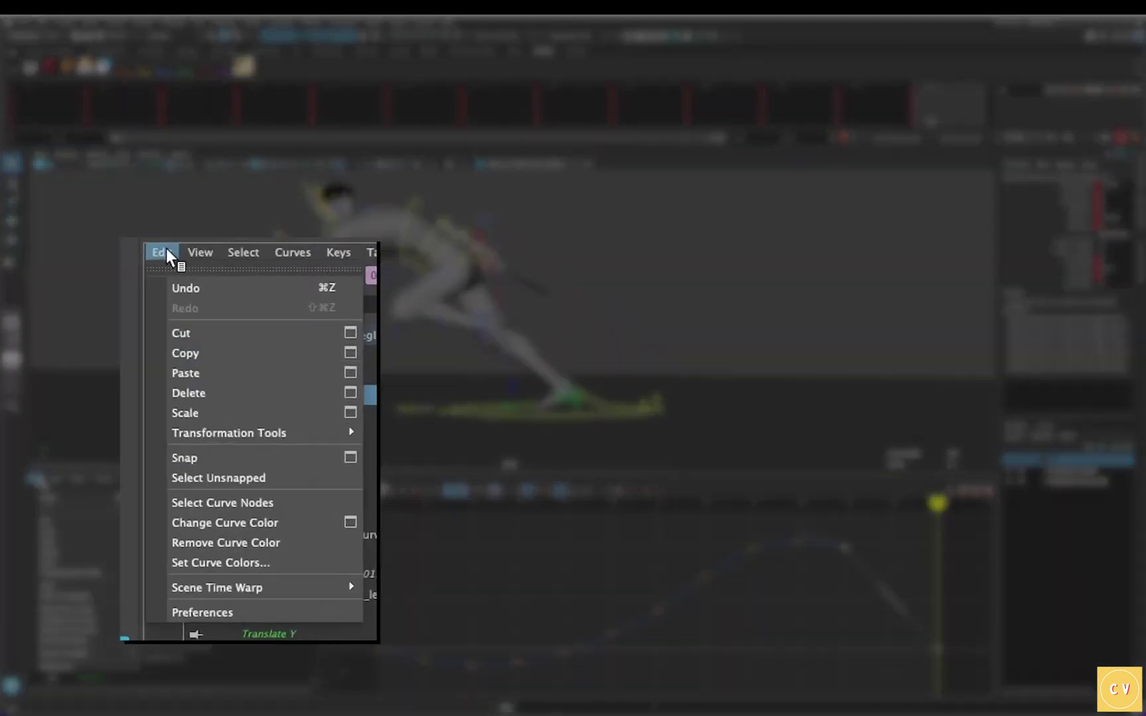
click(197, 352)
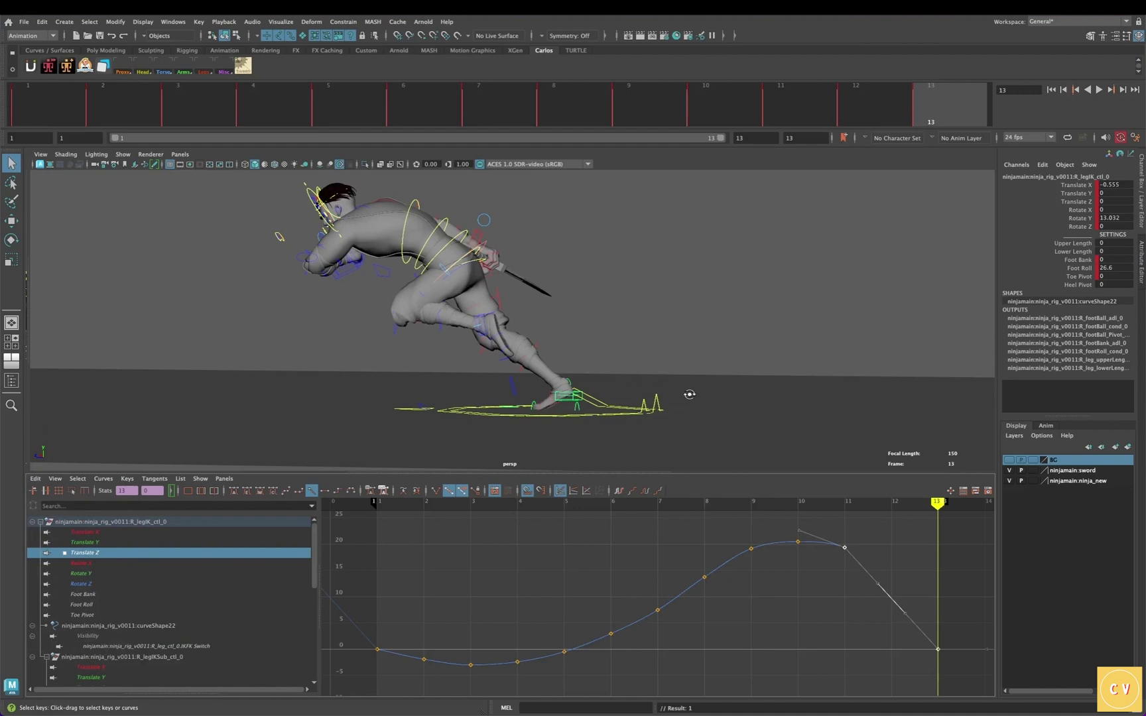
Select the inner main control on the ground and paste the copied Translate Z keys onto it starting at frame 1.
alt+drag(689, 394, 686, 424)
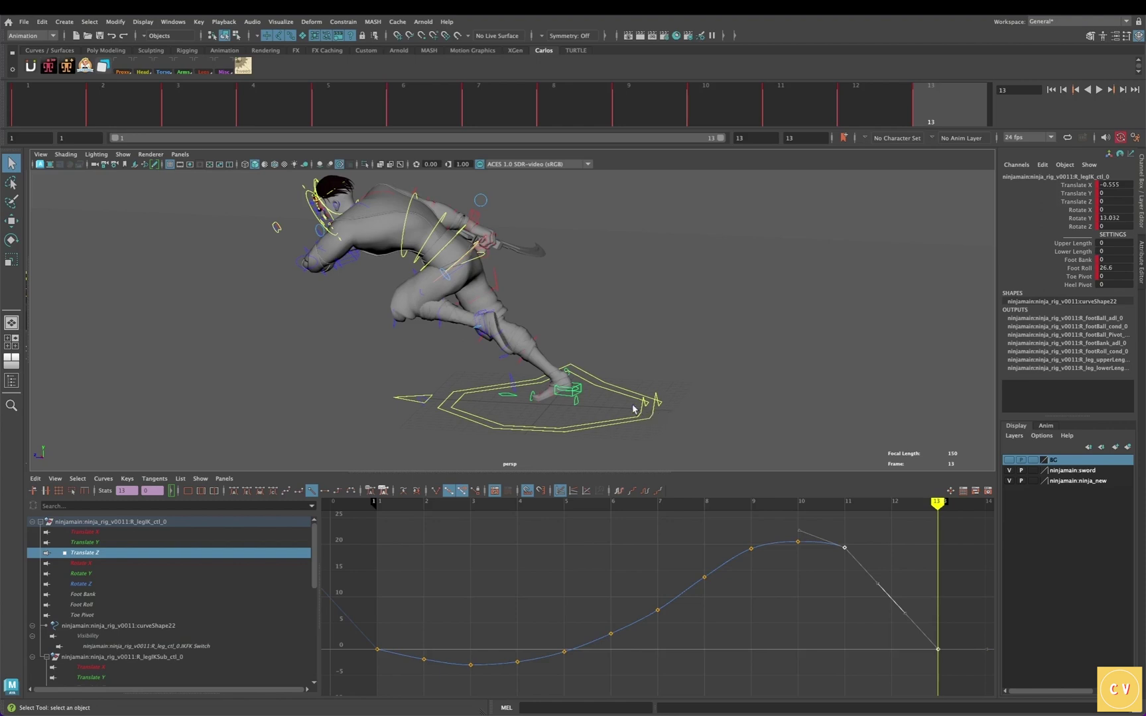
click(663, 417)
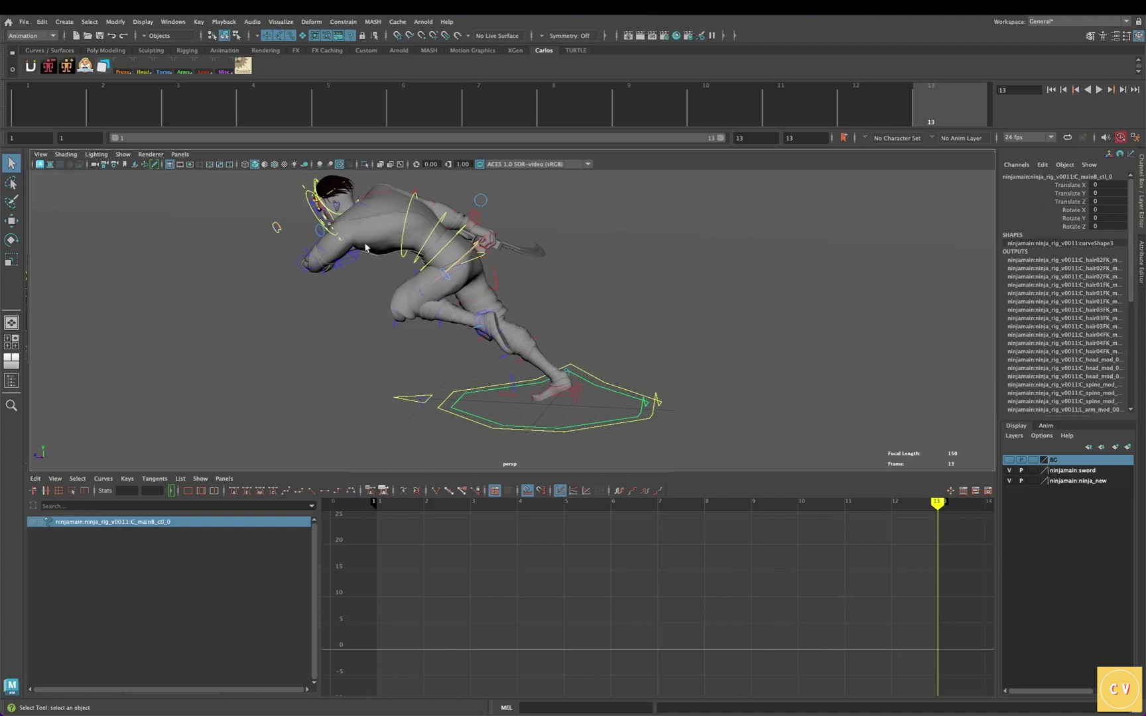
click(31, 104)
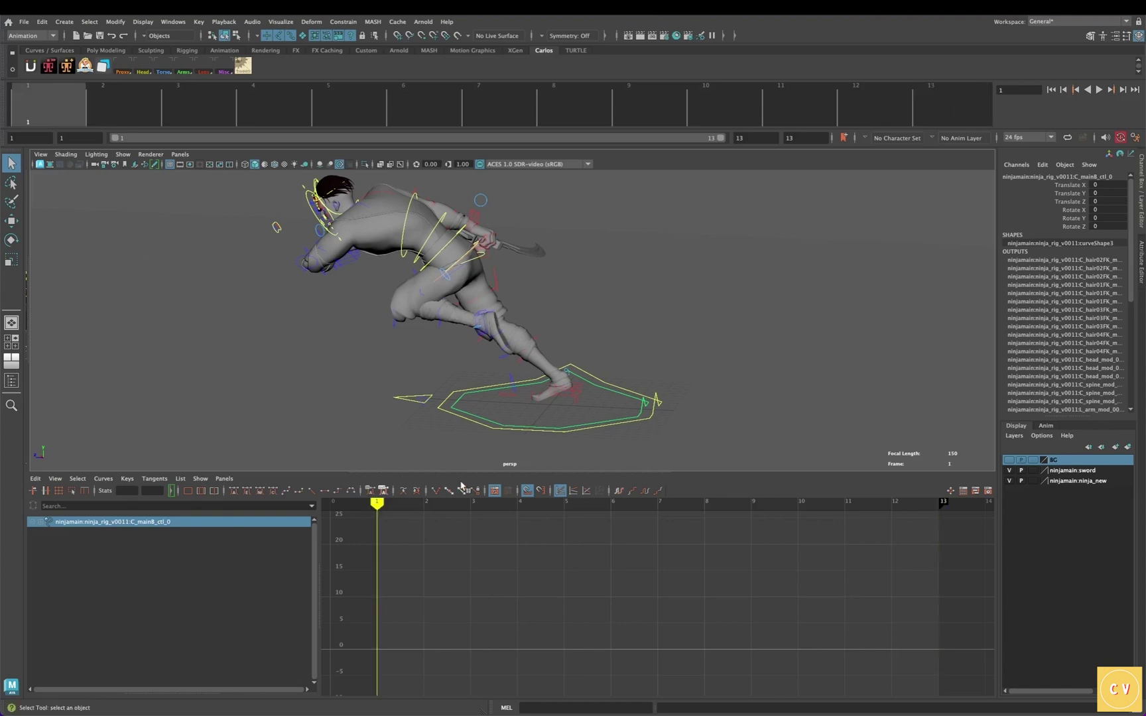
click(35, 479)
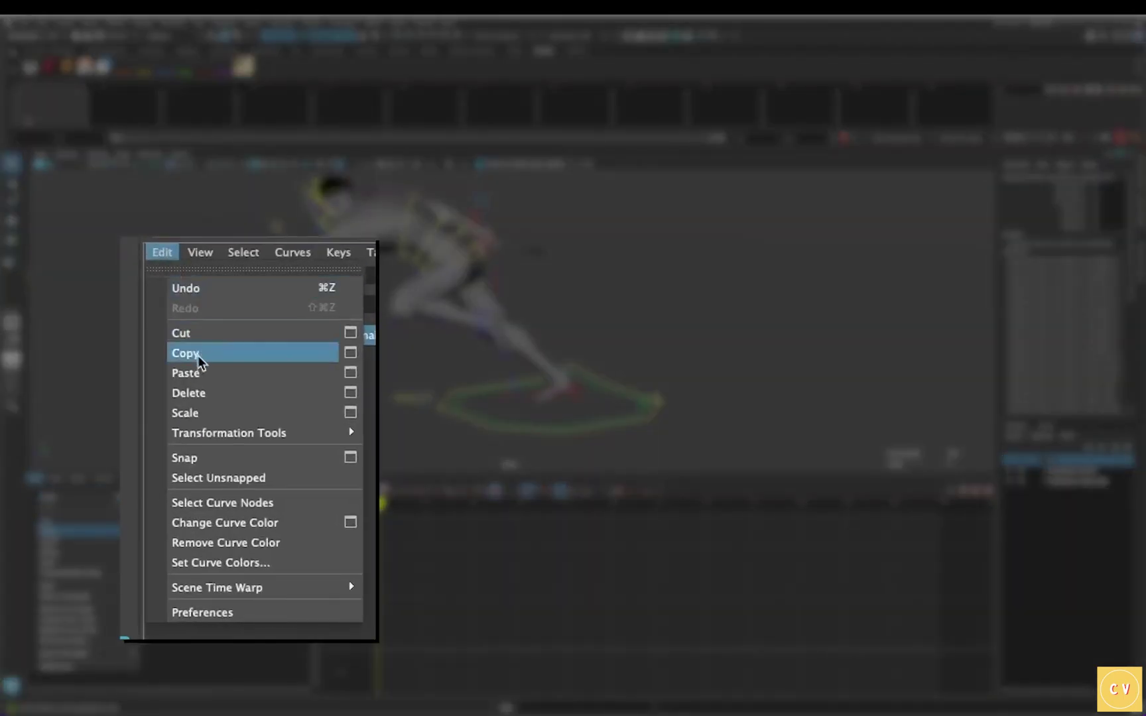
click(197, 375)
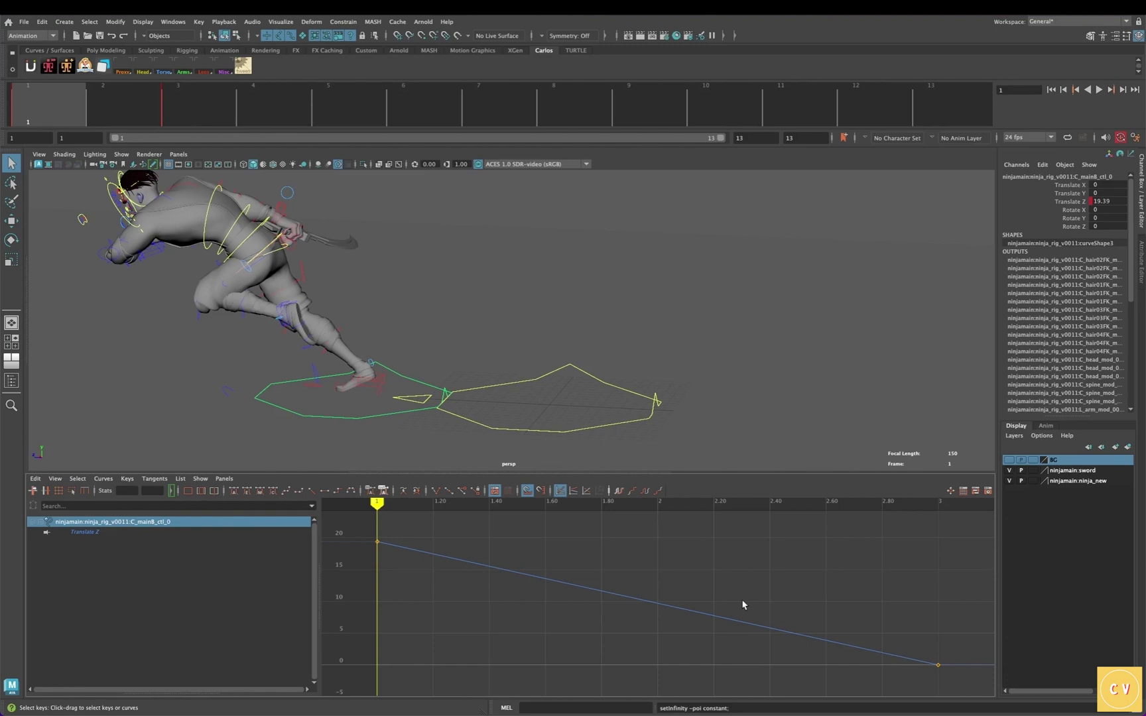
Invert the main control's Translate Z curve by multiplying both key values with *=-1, and scrub to frame 4 to check the motion.
drag(729, 601, 740, 631)
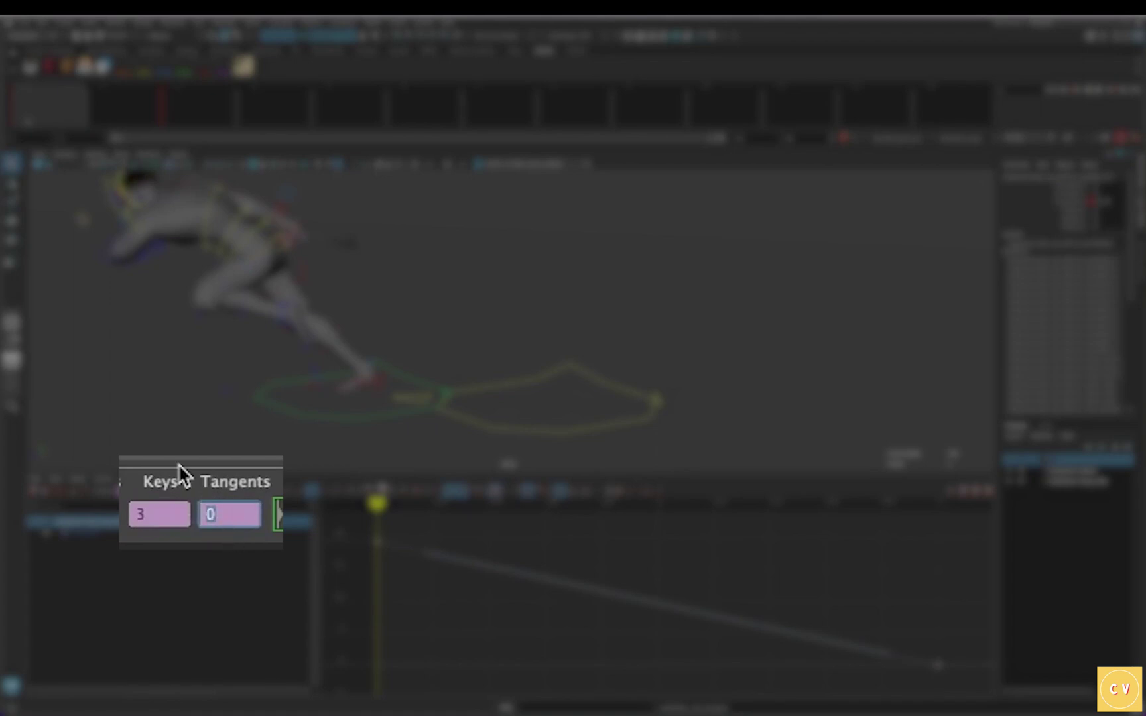
key(BackSpace)
text(*=-1)
key(Return)
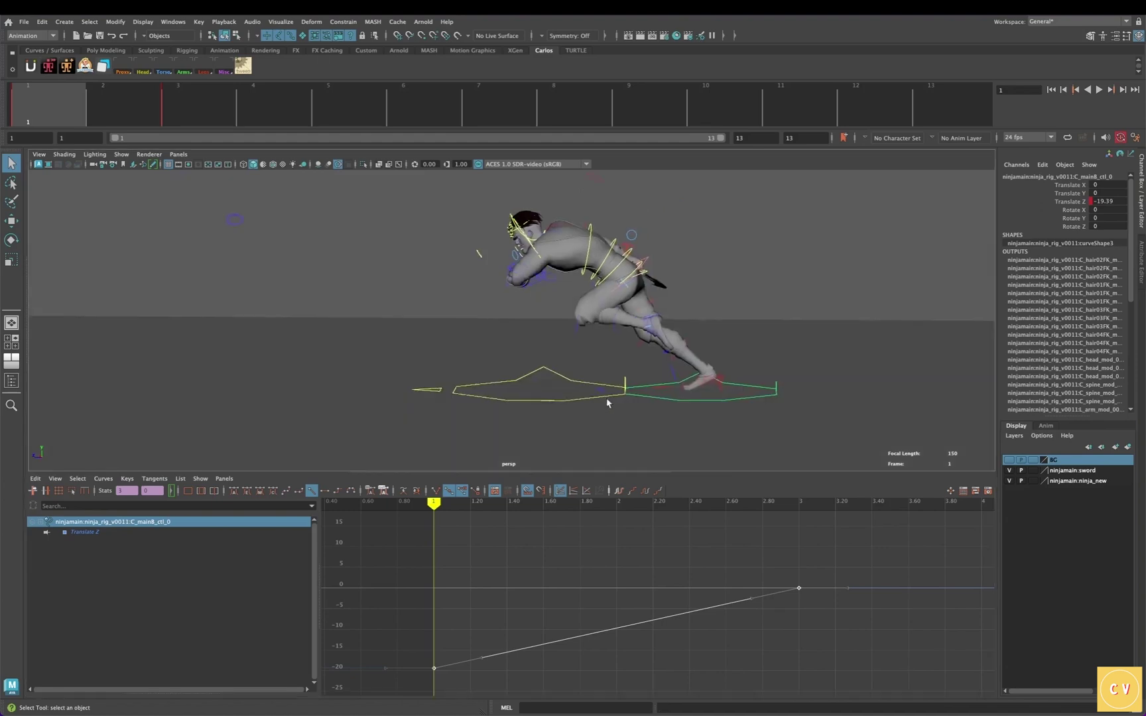
alt+drag(607, 401, 624, 427)
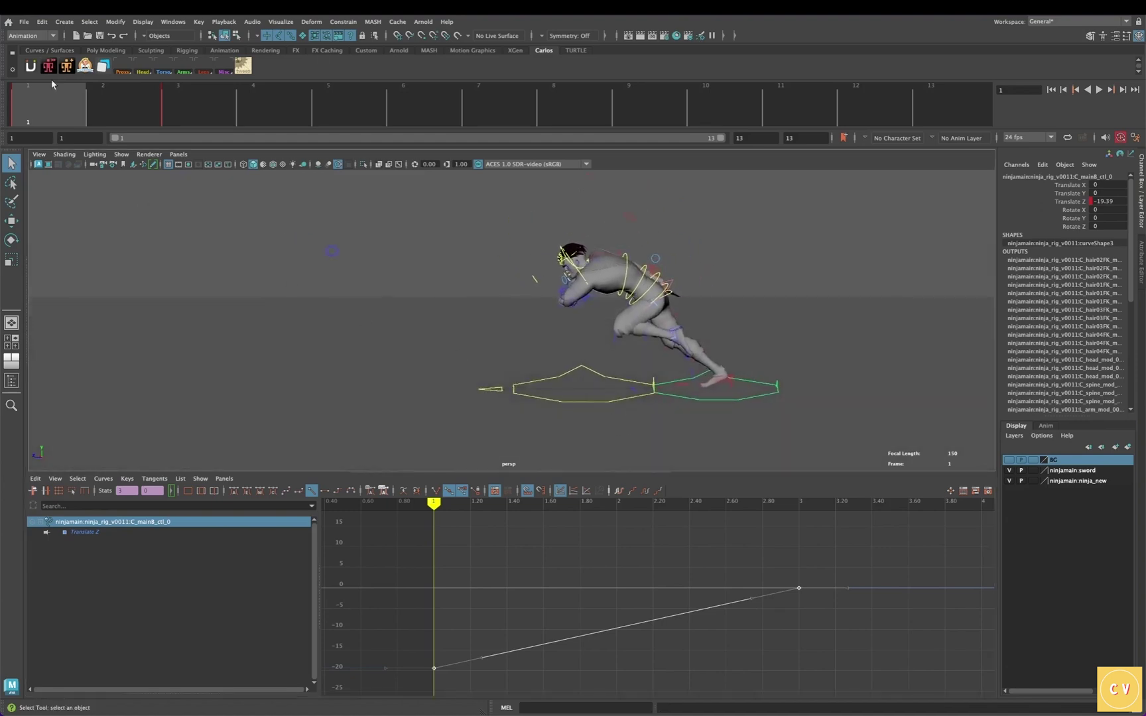
drag(101, 115, 306, 125)
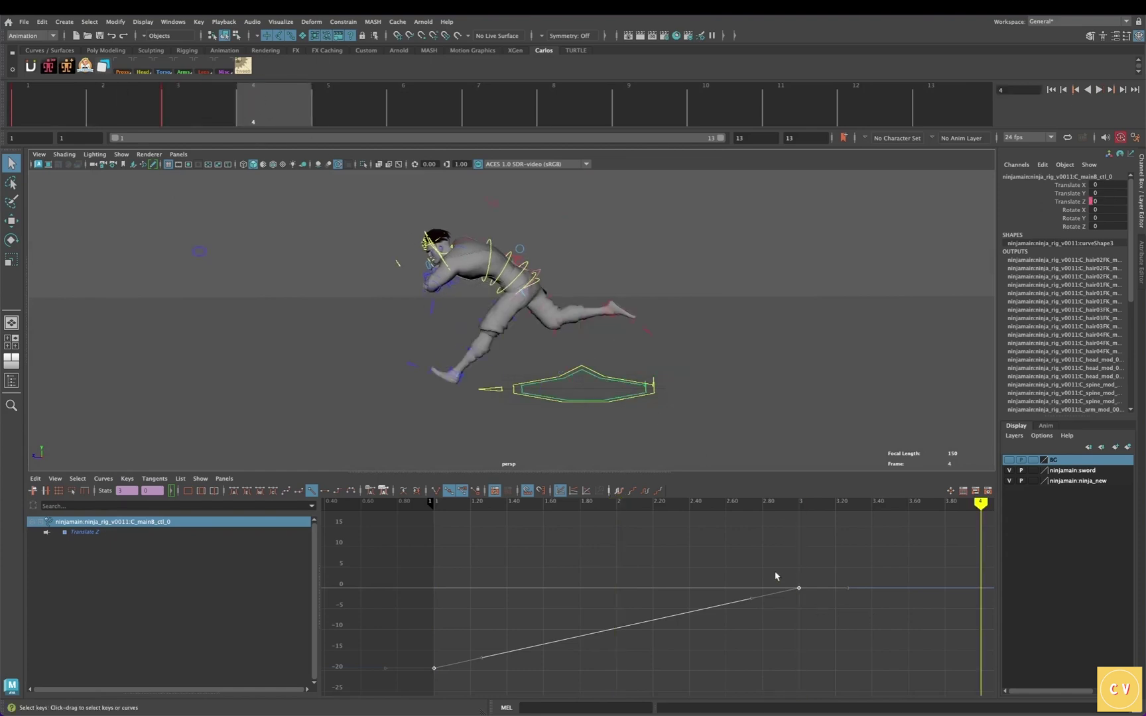
Set the main control's Translate Z curve to Cycle with Offset post infinity, and scrub to frame 9 to check the forward travel.
drag(779, 564, 816, 608)
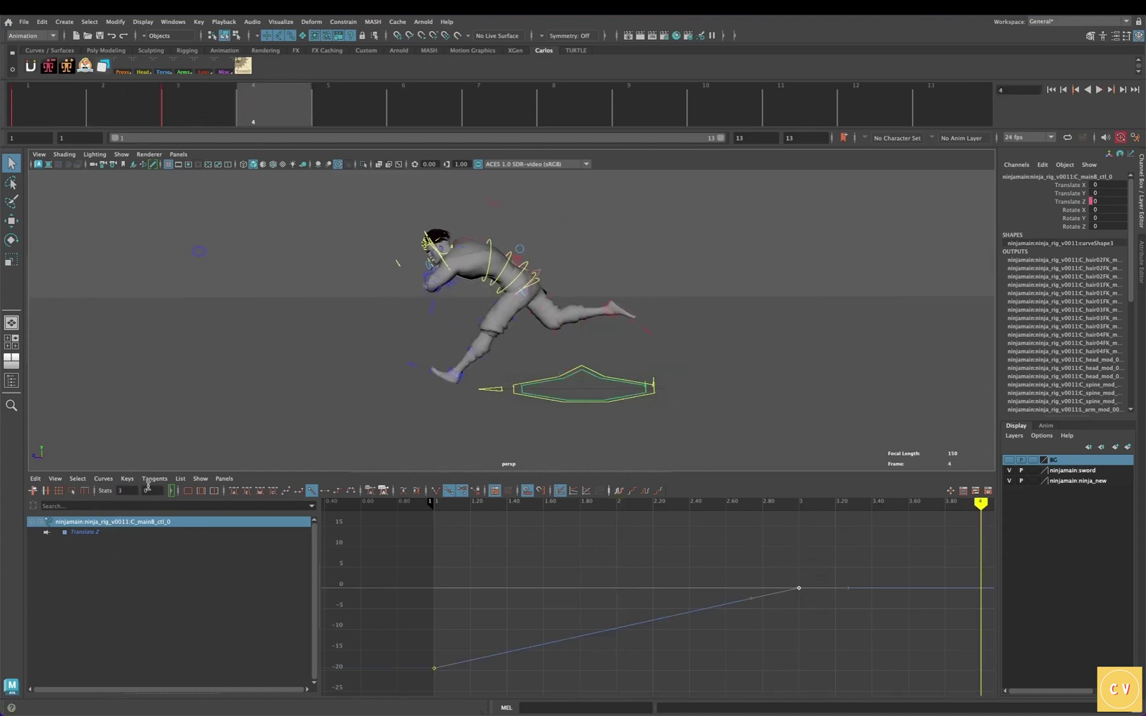
click(103, 479)
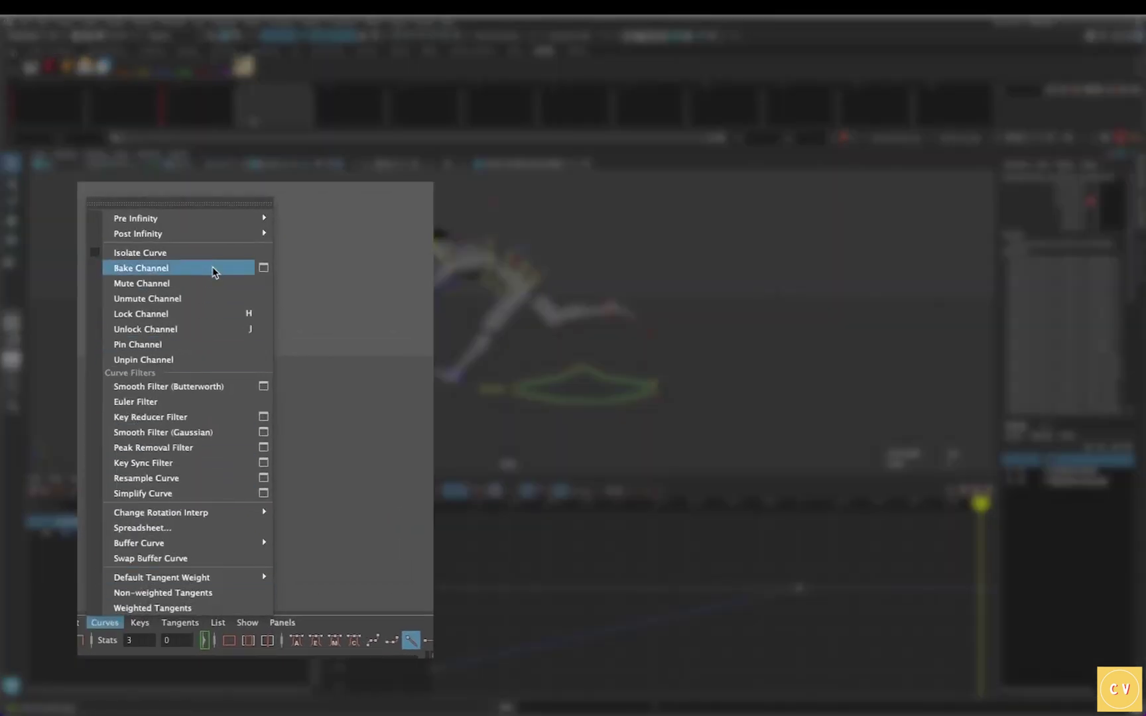
mouse_move(177, 219)
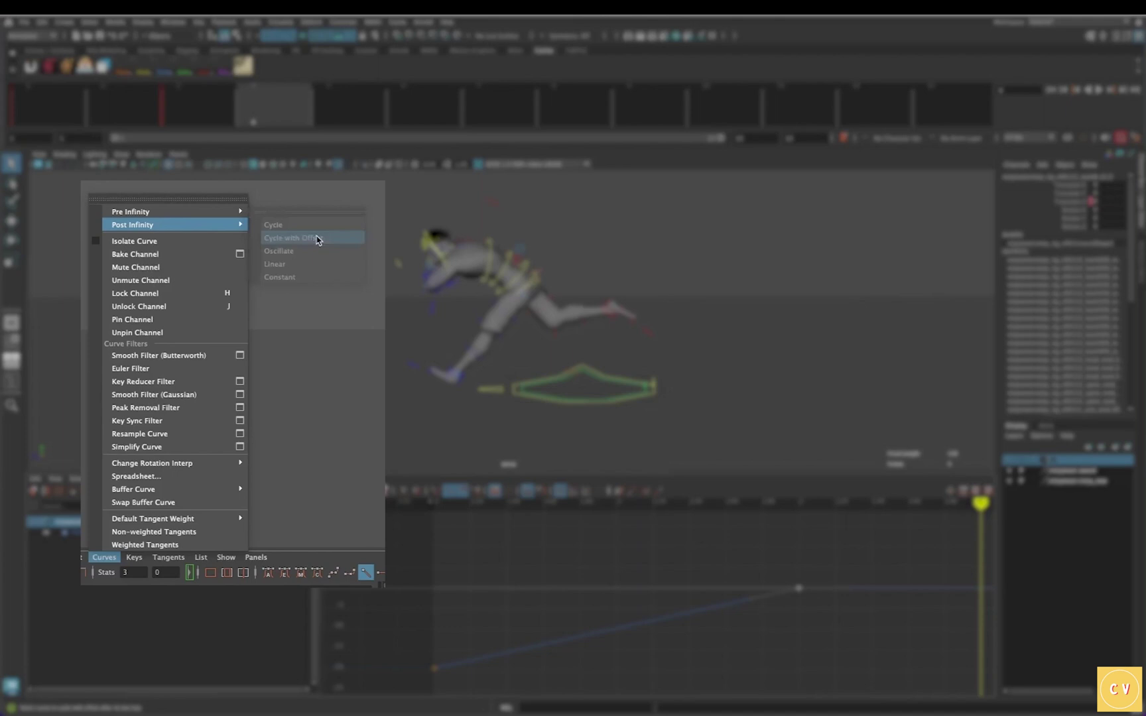
click(347, 255)
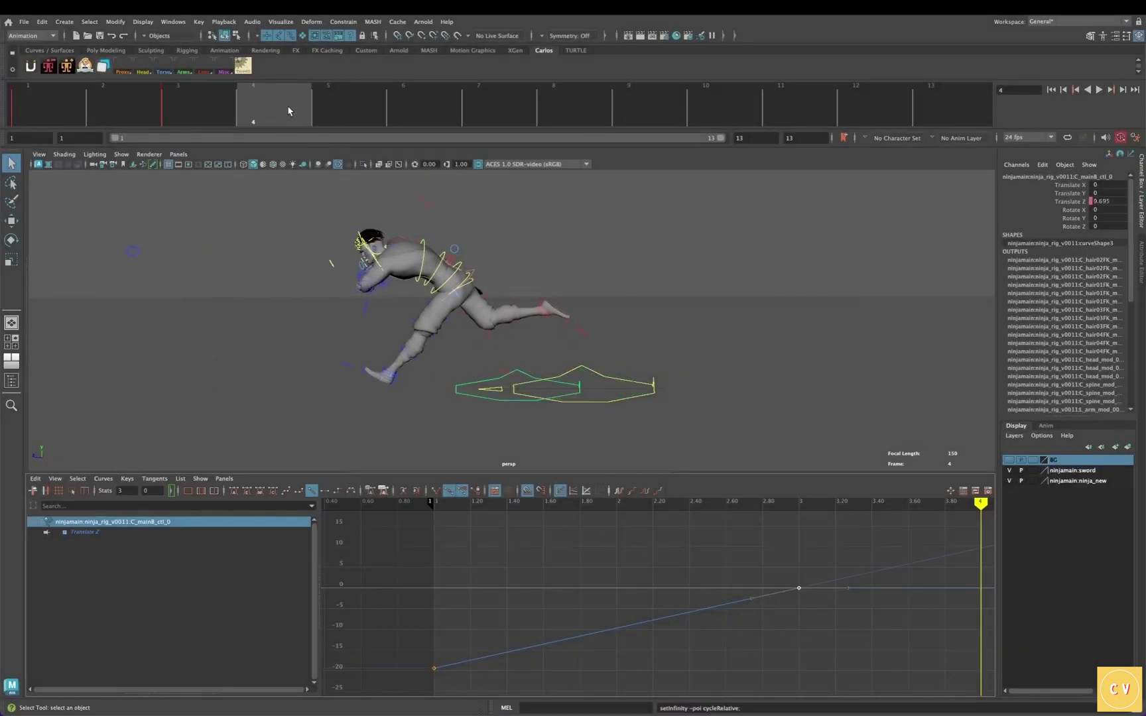
key(alt+v)
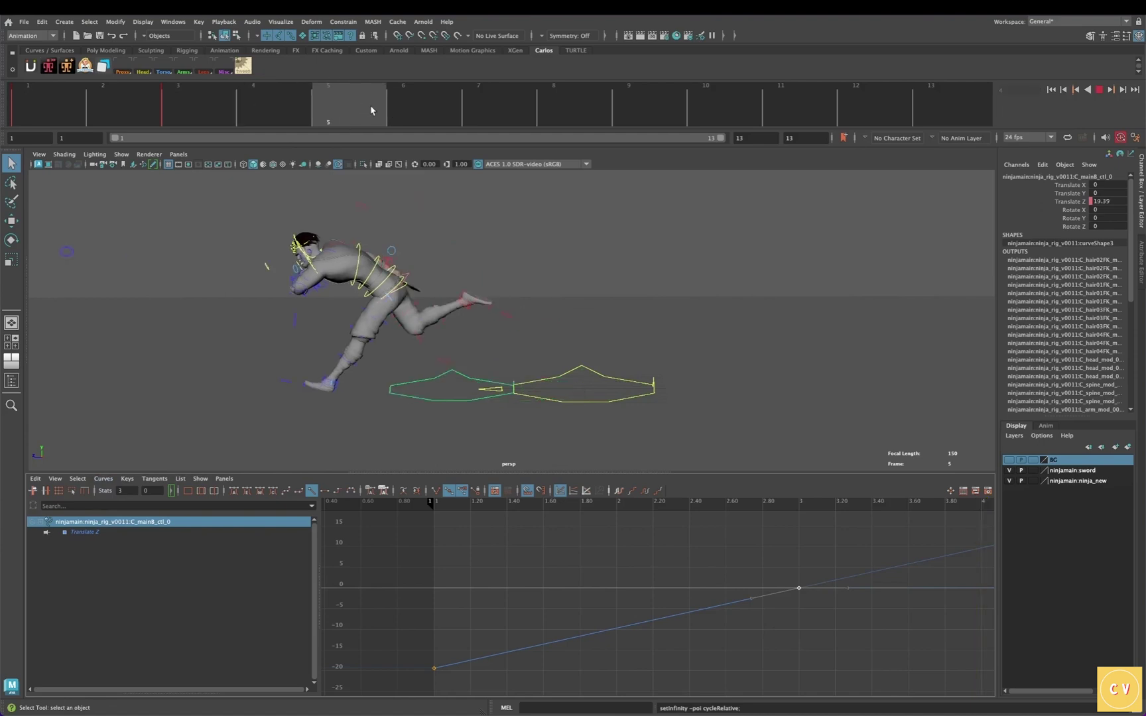
click(485, 111)
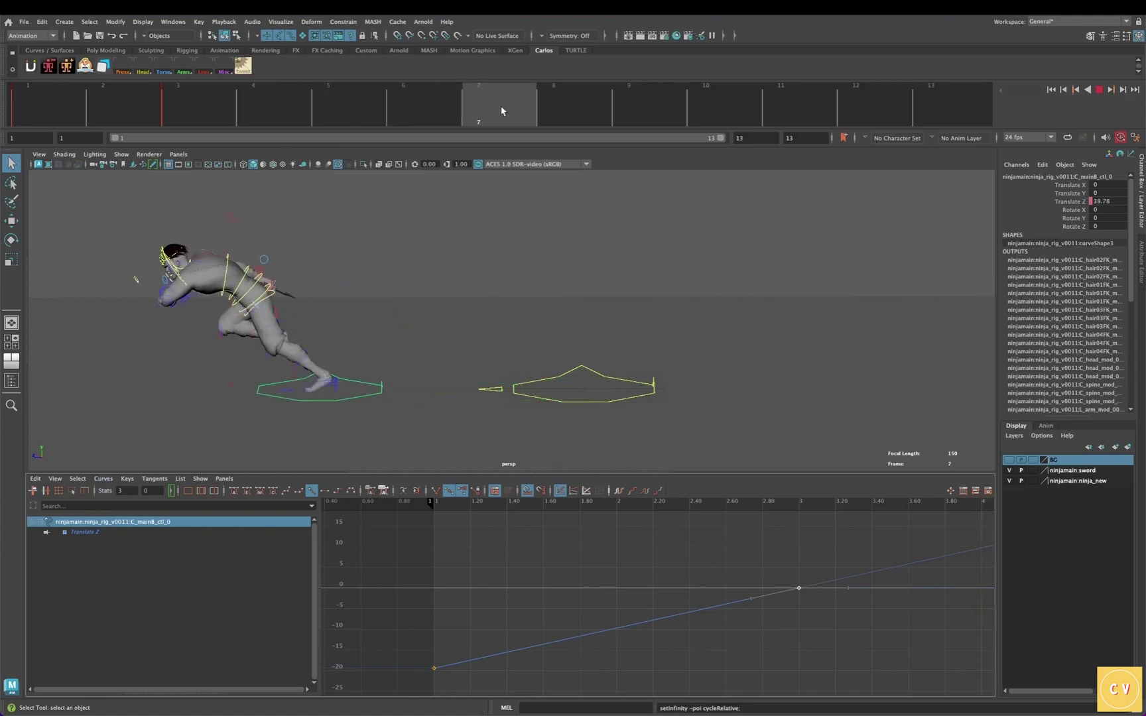
drag(558, 108, 628, 106)
Switch the viewport to the orthographic side view and scrub back to frame 5 to examine the left foot's ground contact.
key(space)
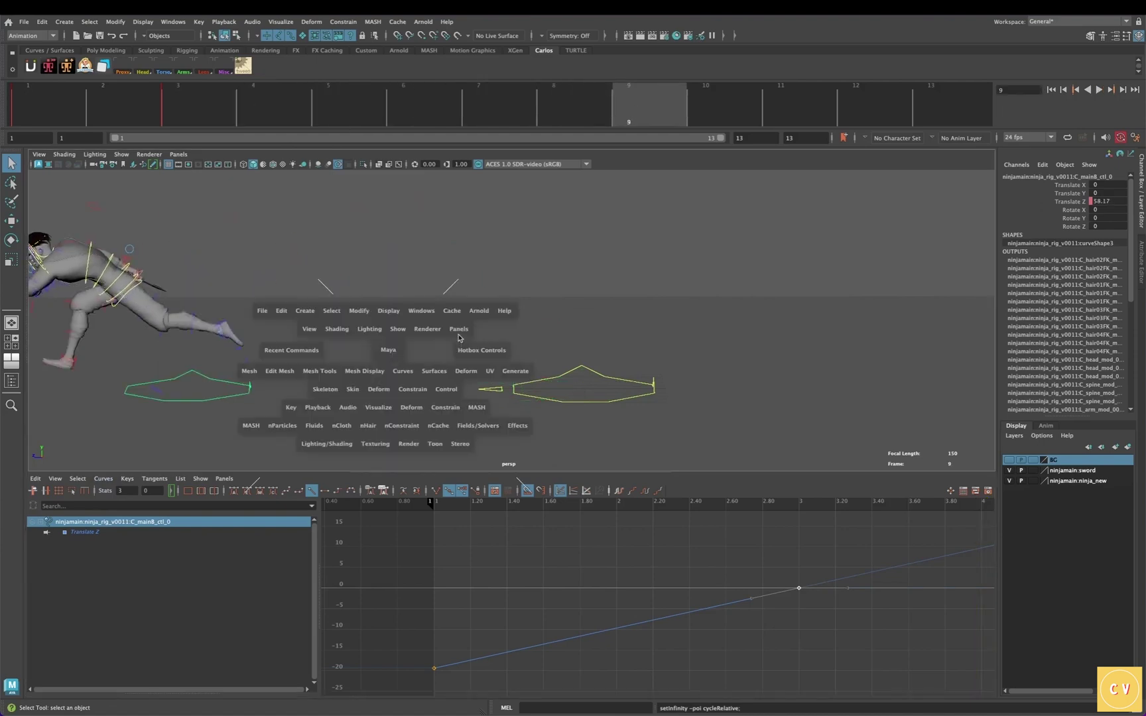
click(459, 329)
mouse_move(505, 364)
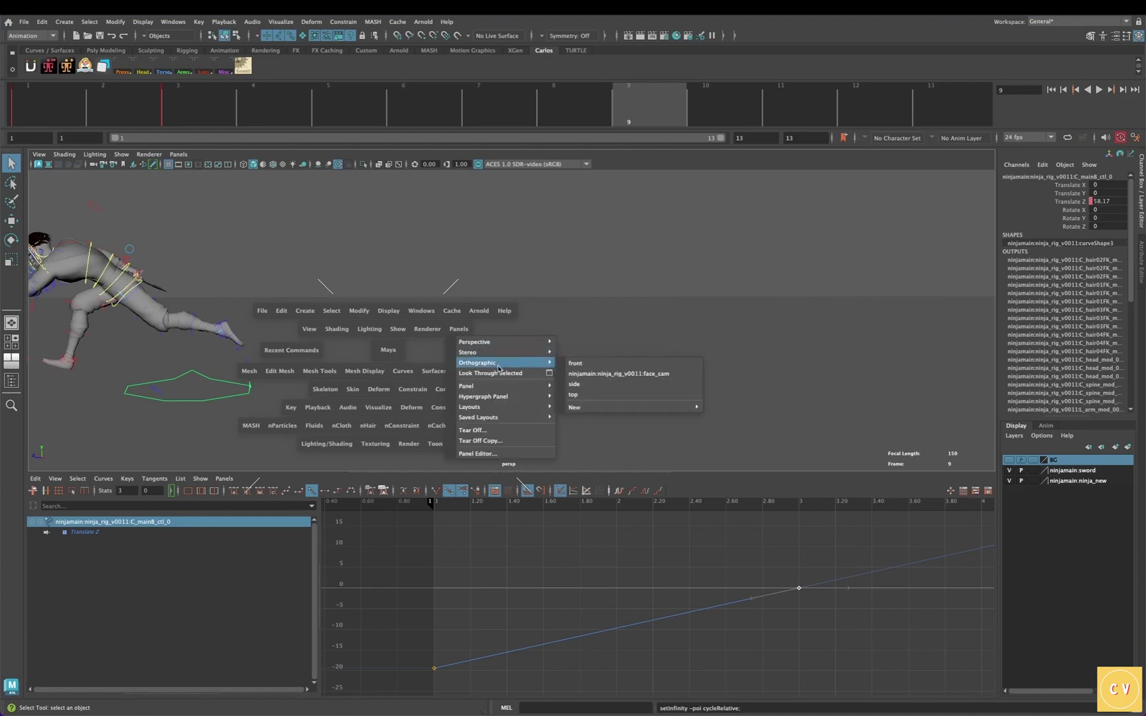
click(591, 389)
click(559, 104)
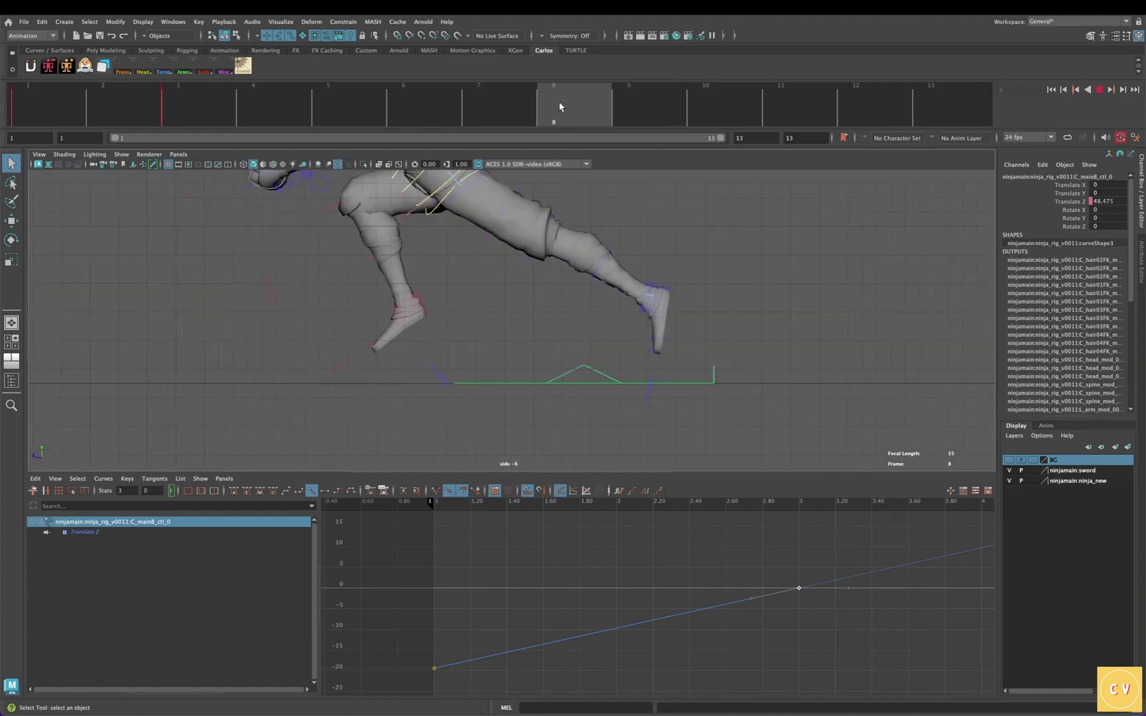
click(478, 107)
click(421, 110)
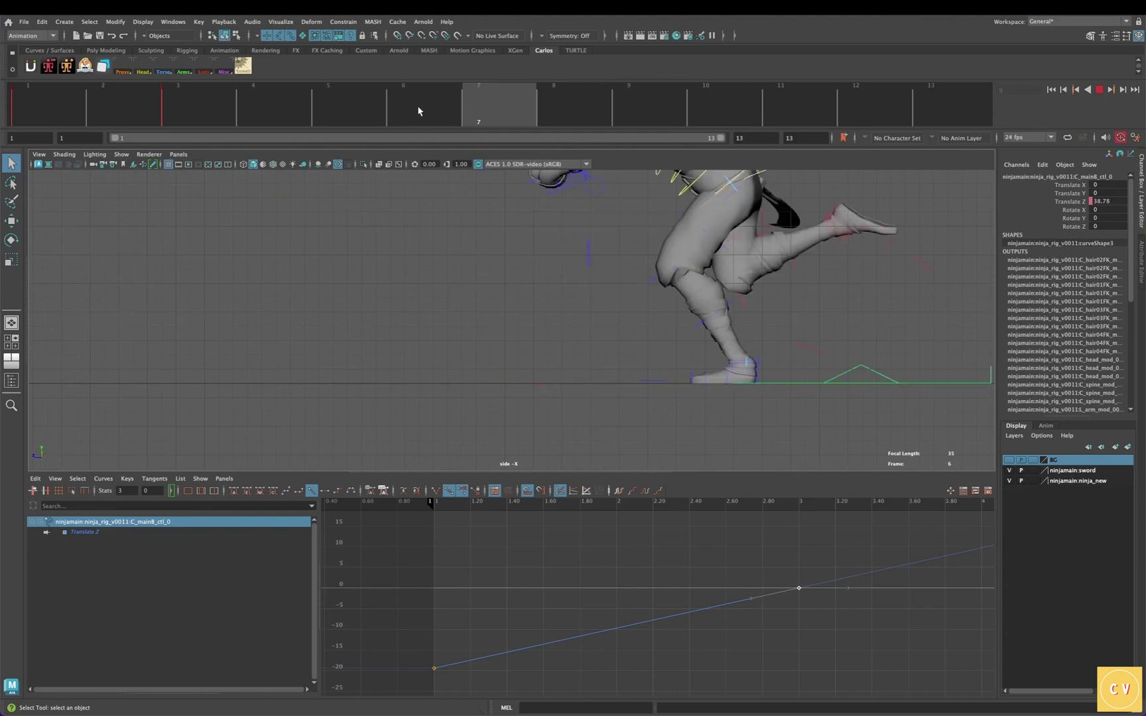
click(380, 114)
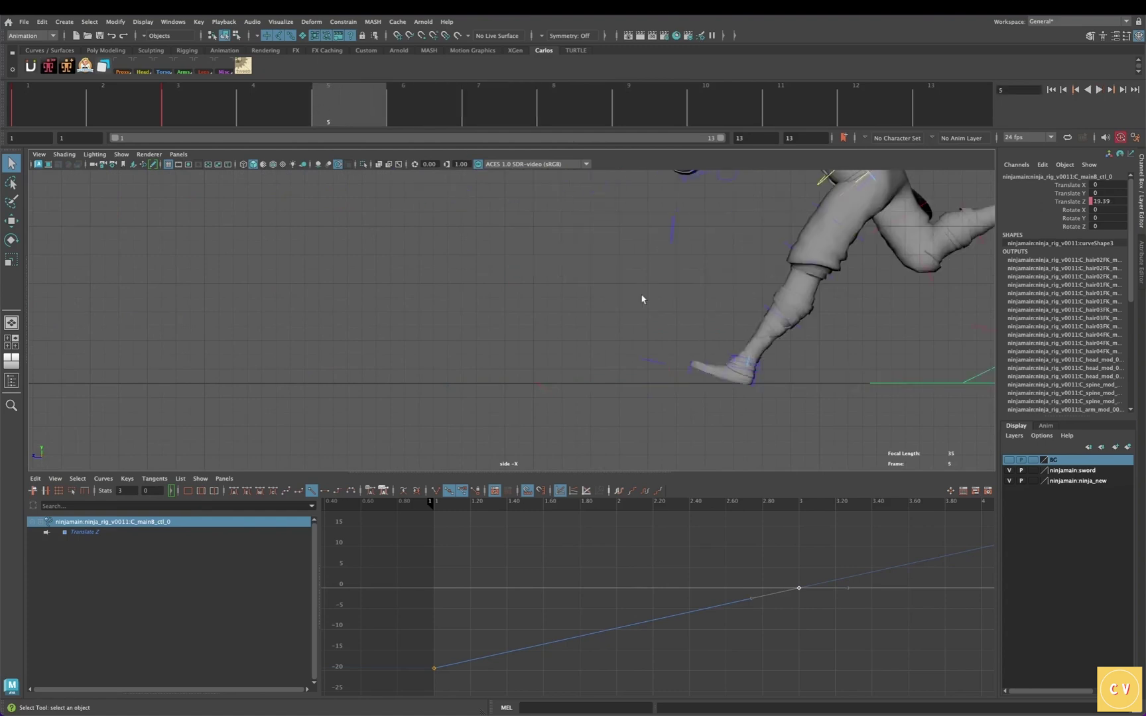
Frame the left foot's IK control and step through its ground-contact frames to check for foot sliding.
click(757, 366)
key(f)
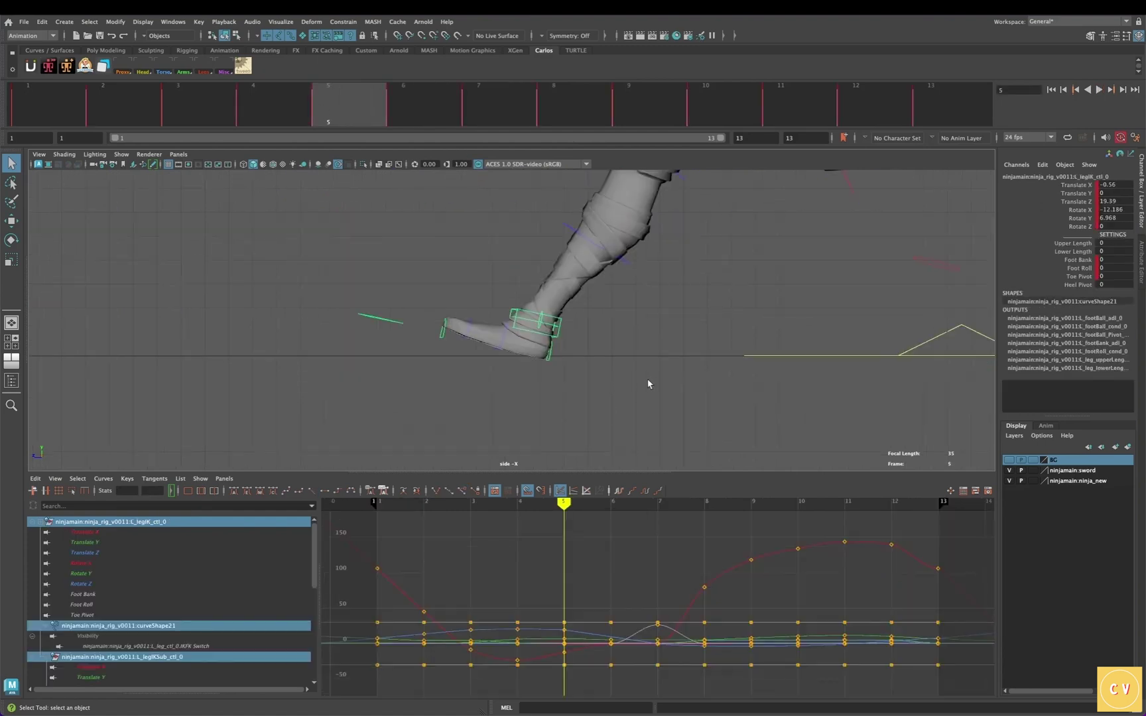
key(comma)
key(period)
key(period)
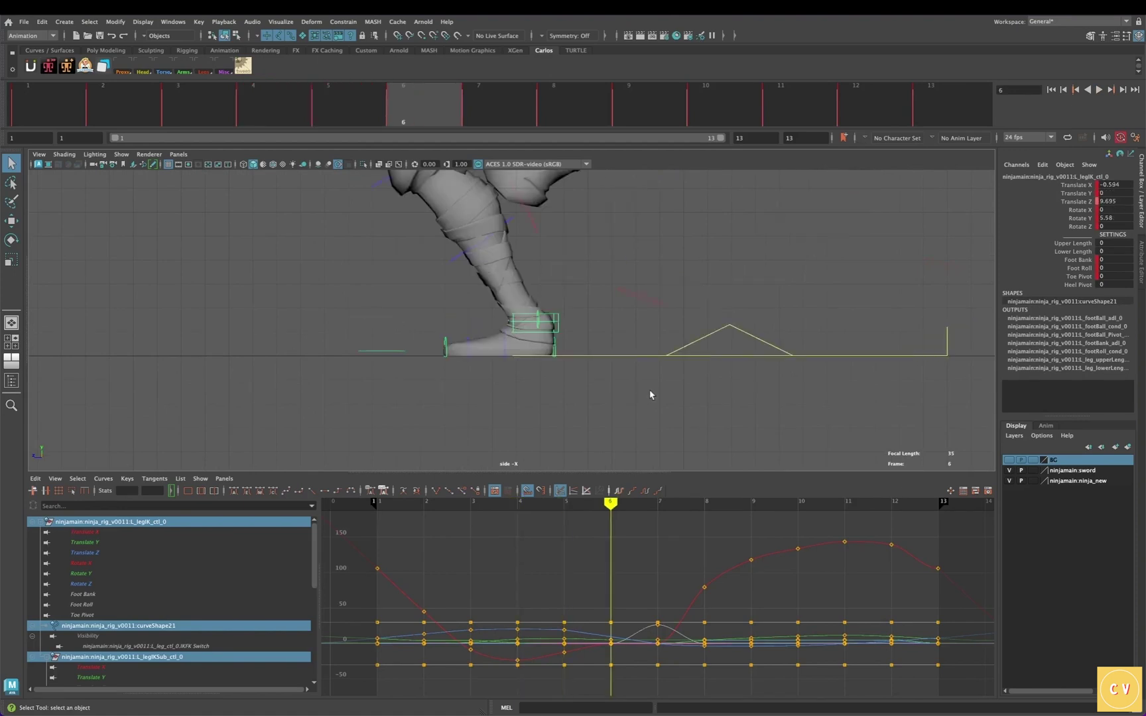
key(period)
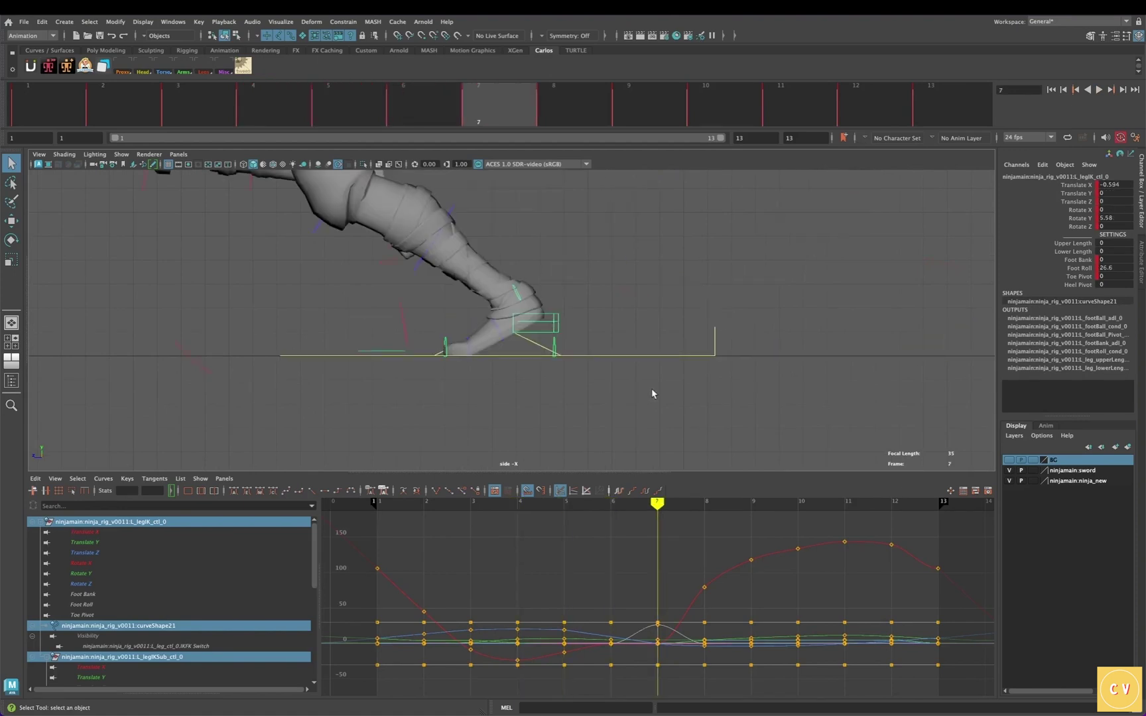
key(period)
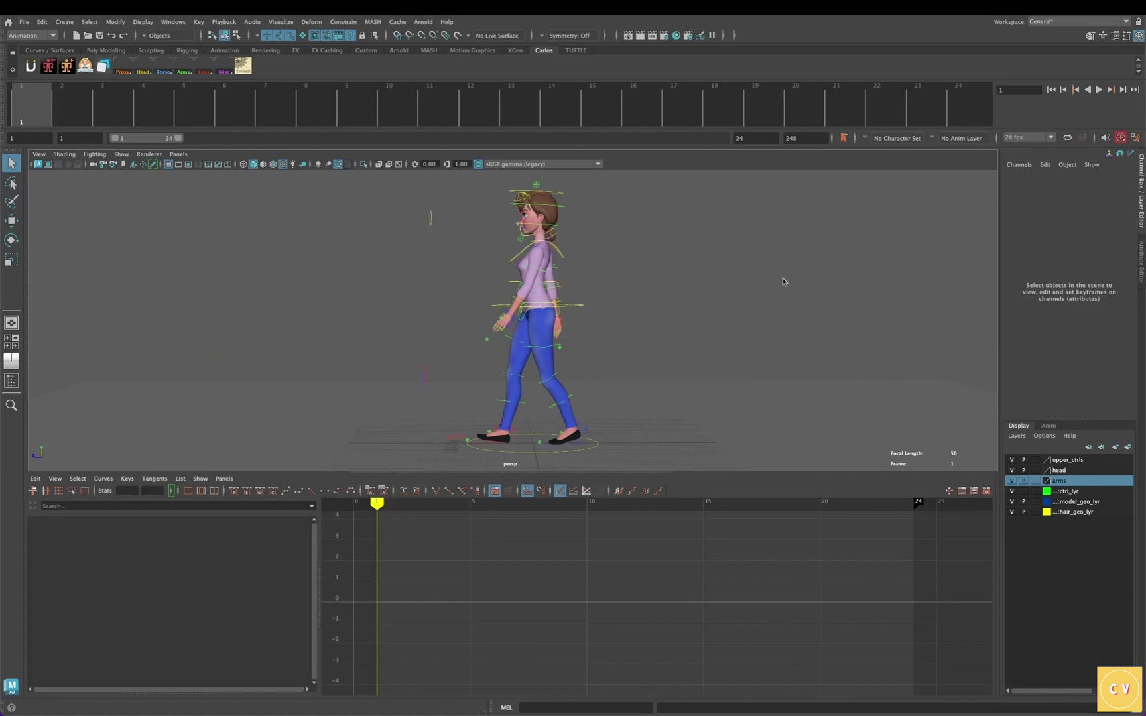
In the walk cycle scene, isolate the right foot control's Translate Z curve and make the outgoing tangent at frame 1 linear.
click(496, 426)
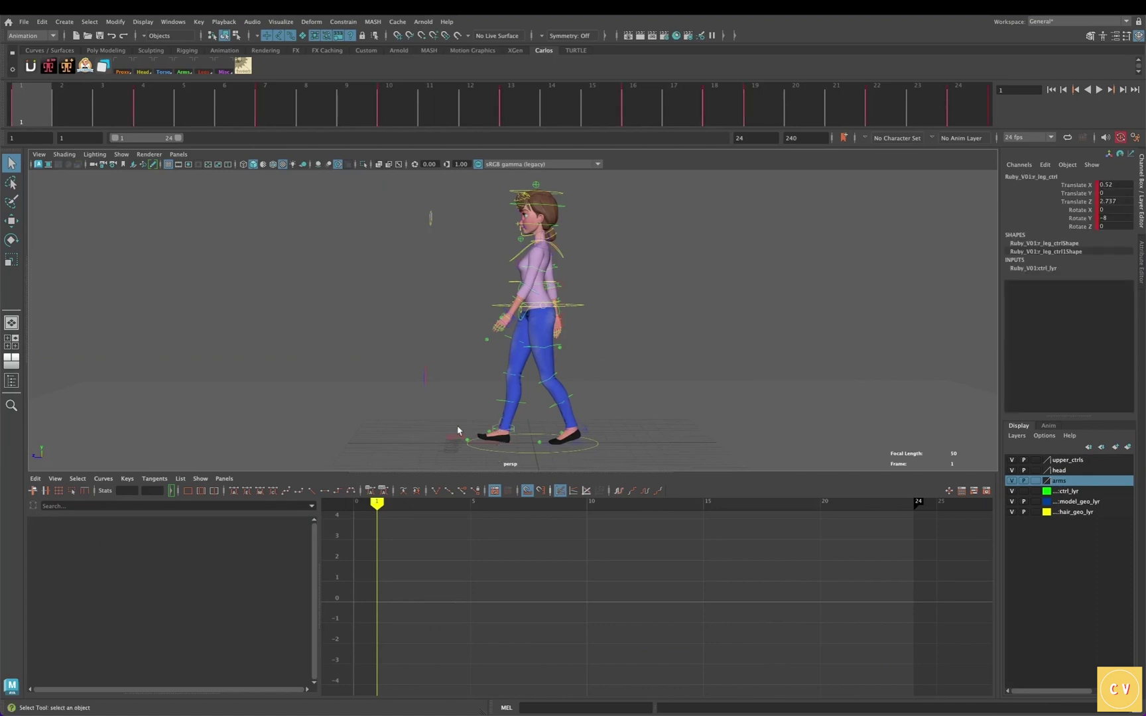
click(89, 574)
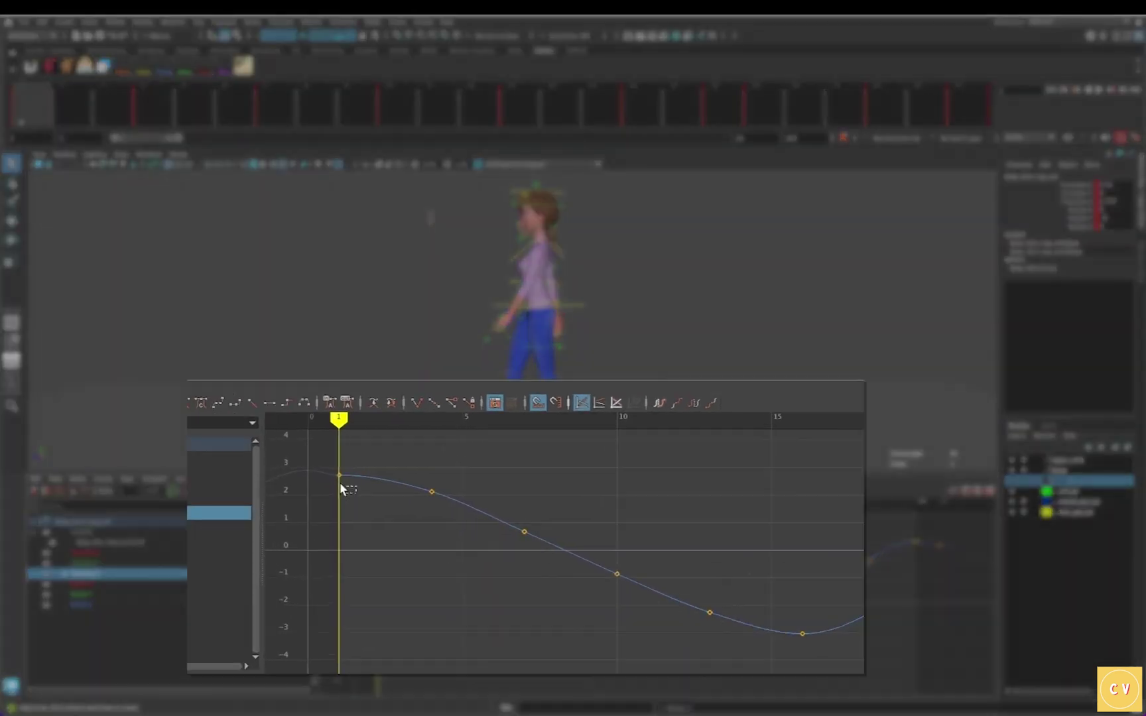
click(377, 546)
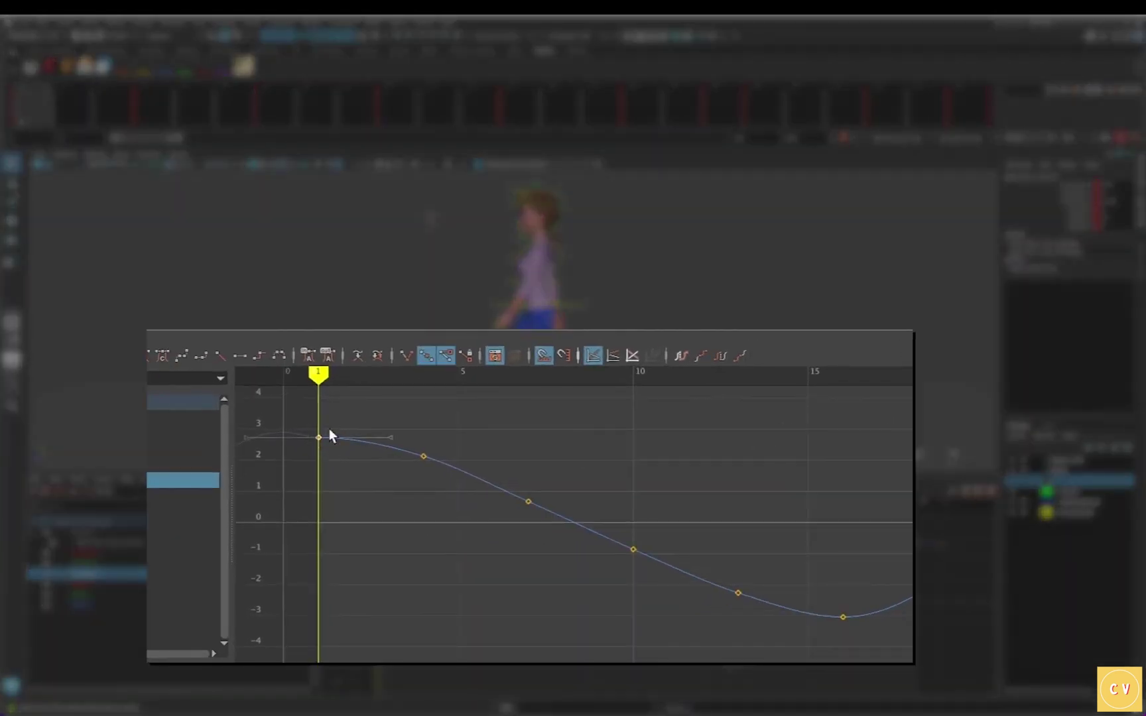
drag(394, 449, 395, 450)
click(220, 355)
click(495, 549)
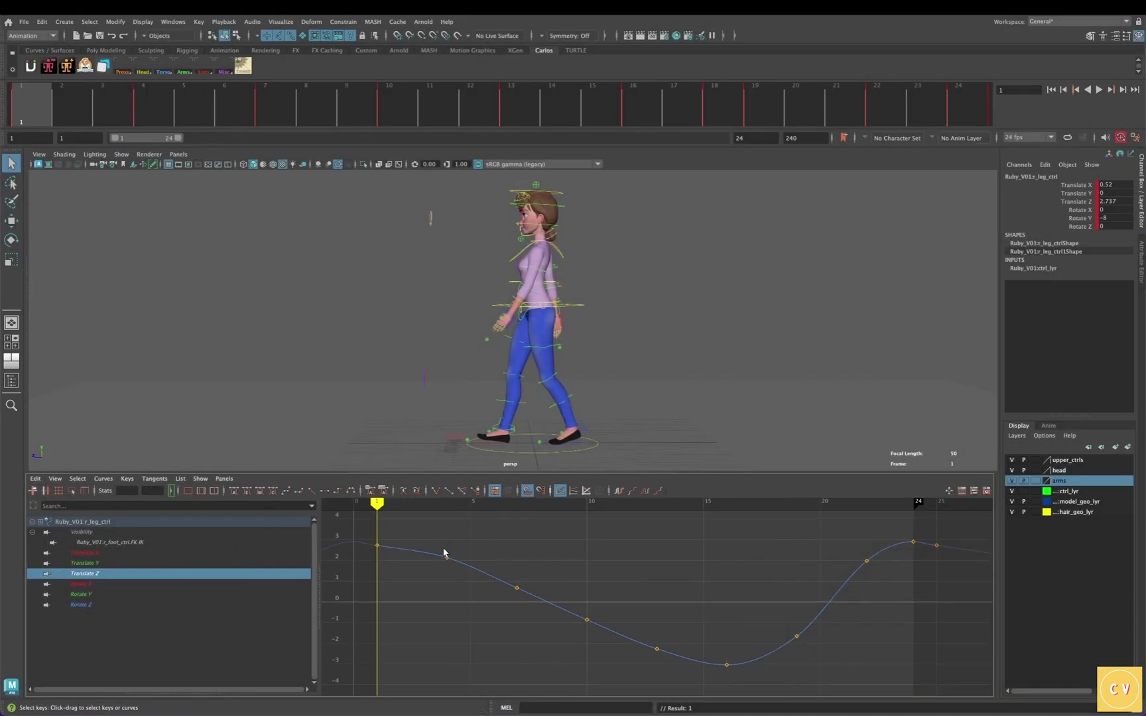
Make the right foot's incoming Translate Z tangent at frame 16 linear and delete the keys between frames 1 and 16.
key(alt+v)
drag(704, 651, 732, 672)
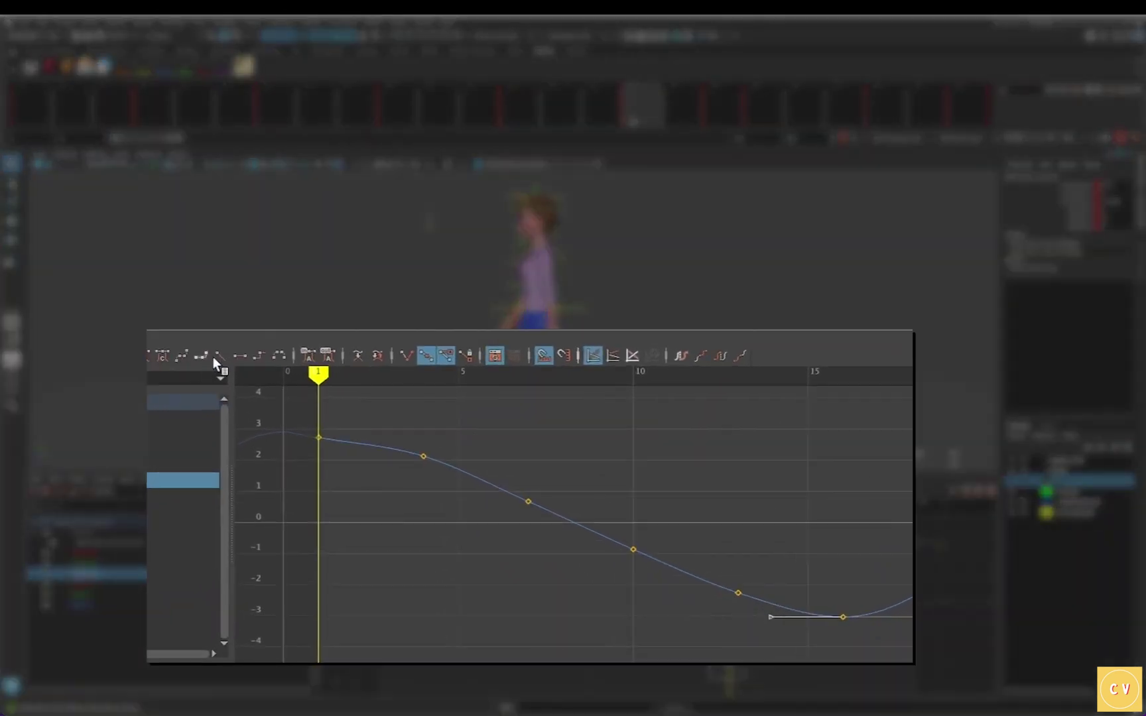
click(317, 422)
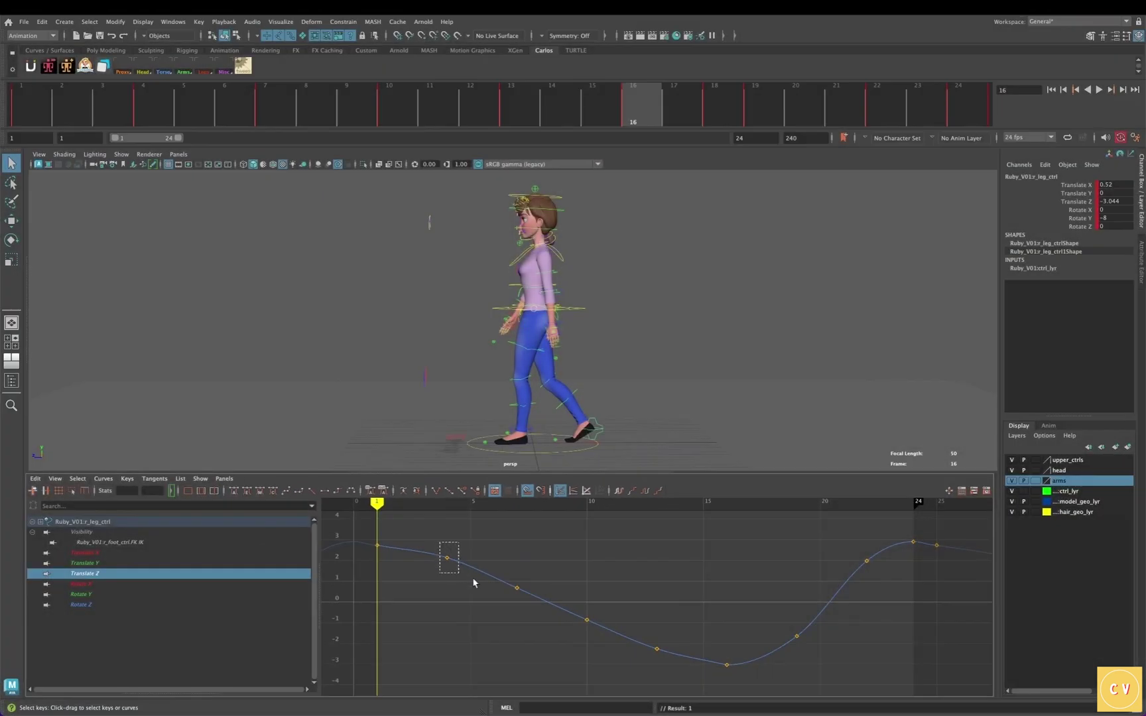
drag(473, 579, 686, 660)
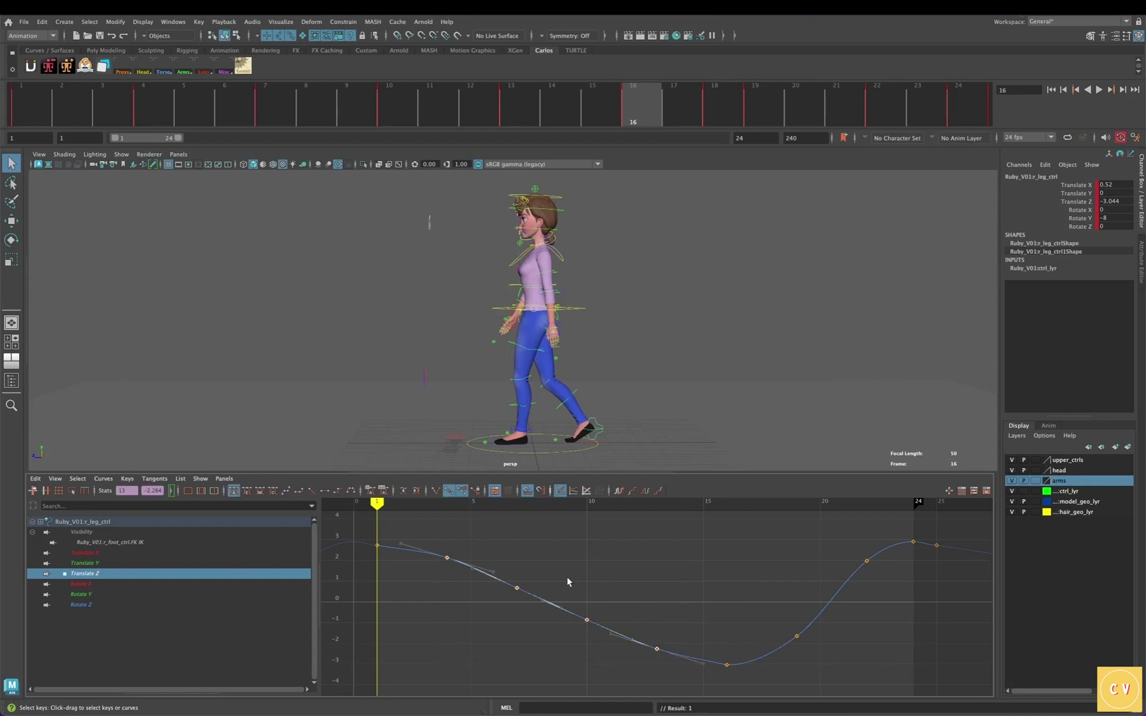
key(Delete)
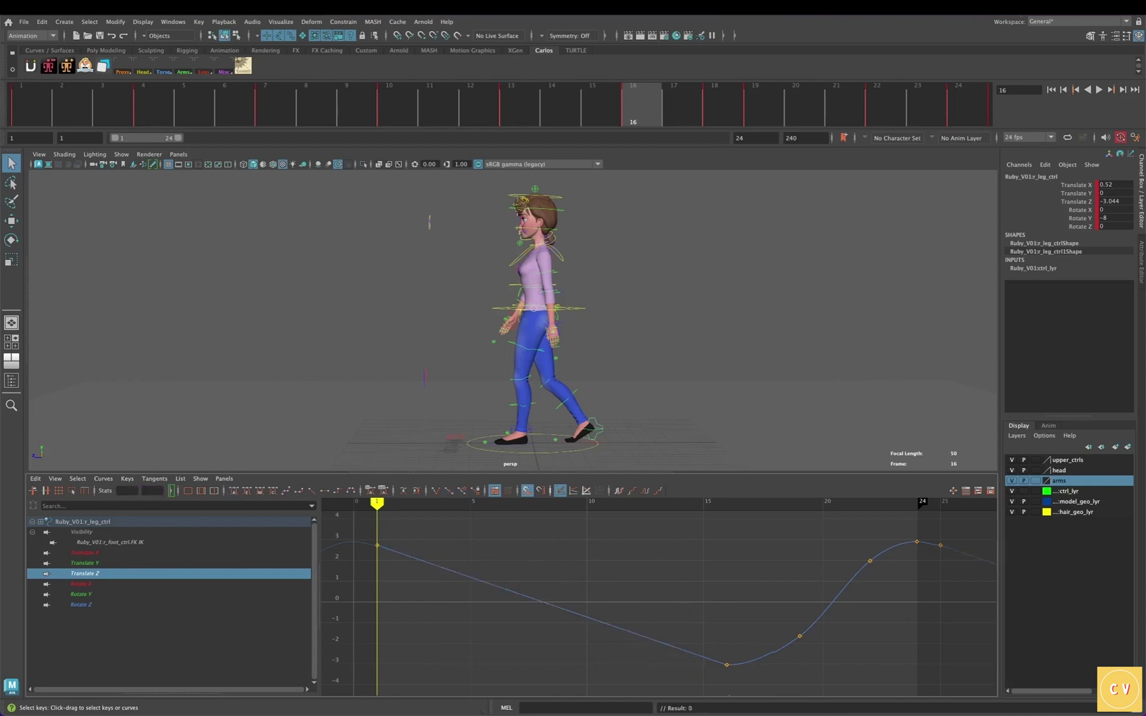
Make the left foot's outgoing Translate Z tangent at frame 13 linear and delete the keys at frames 16, 19 and 22.
click(583, 411)
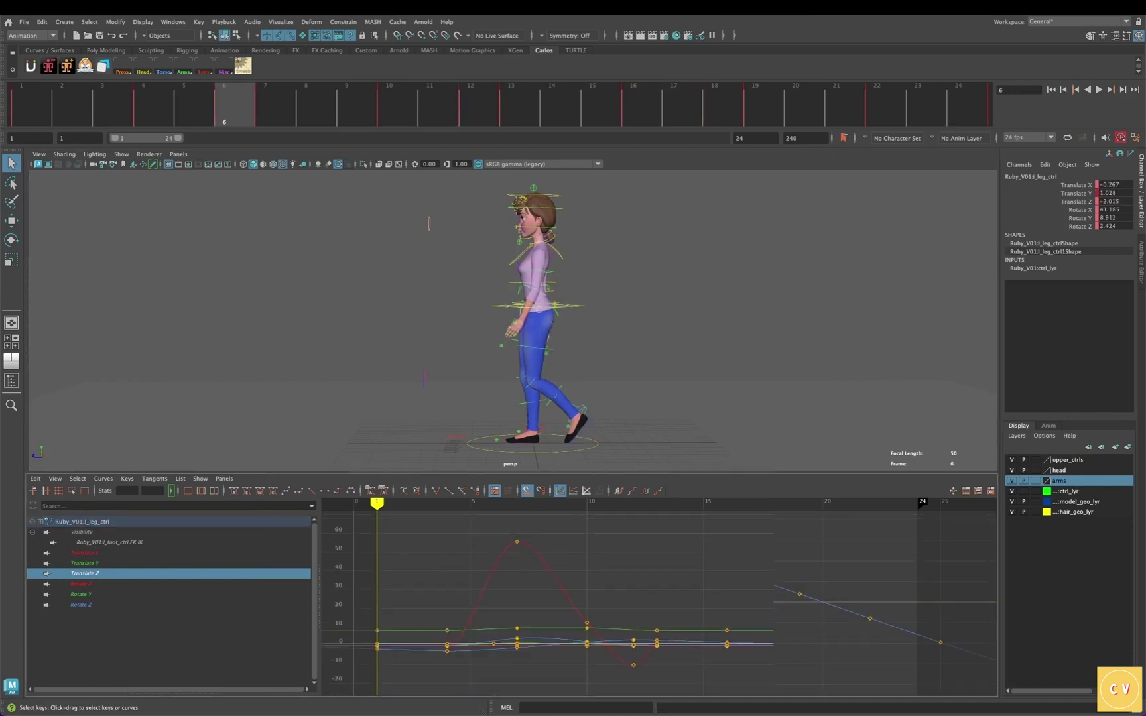
drag(654, 536, 668, 555)
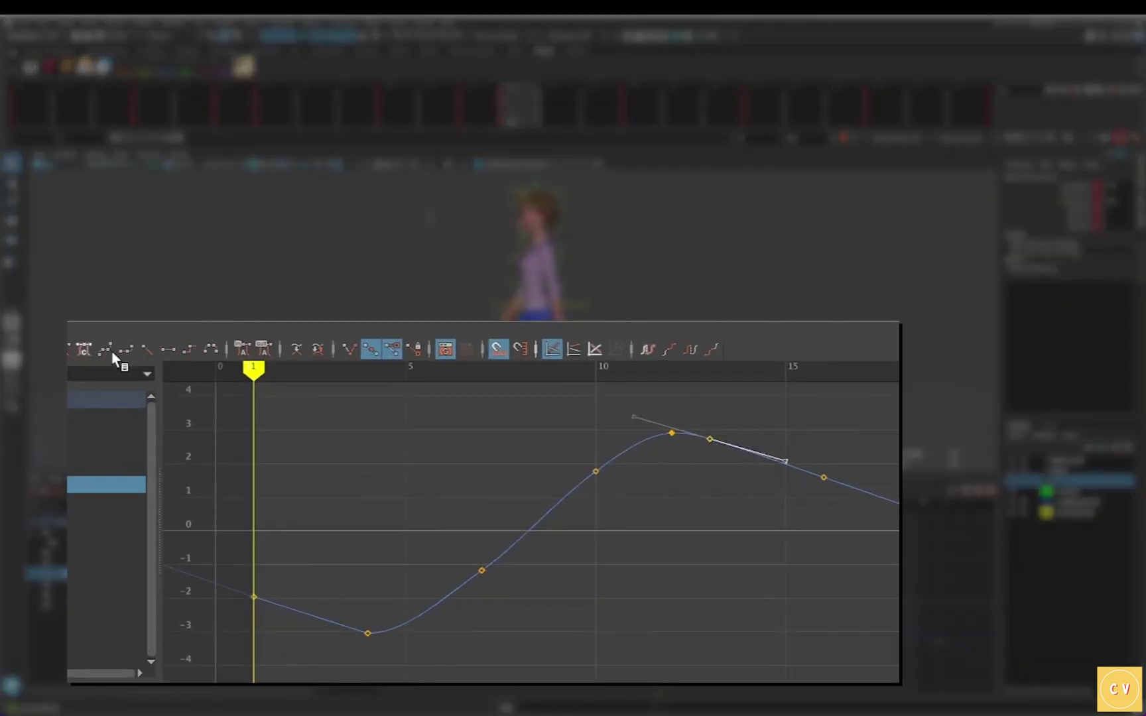
click(147, 349)
click(757, 550)
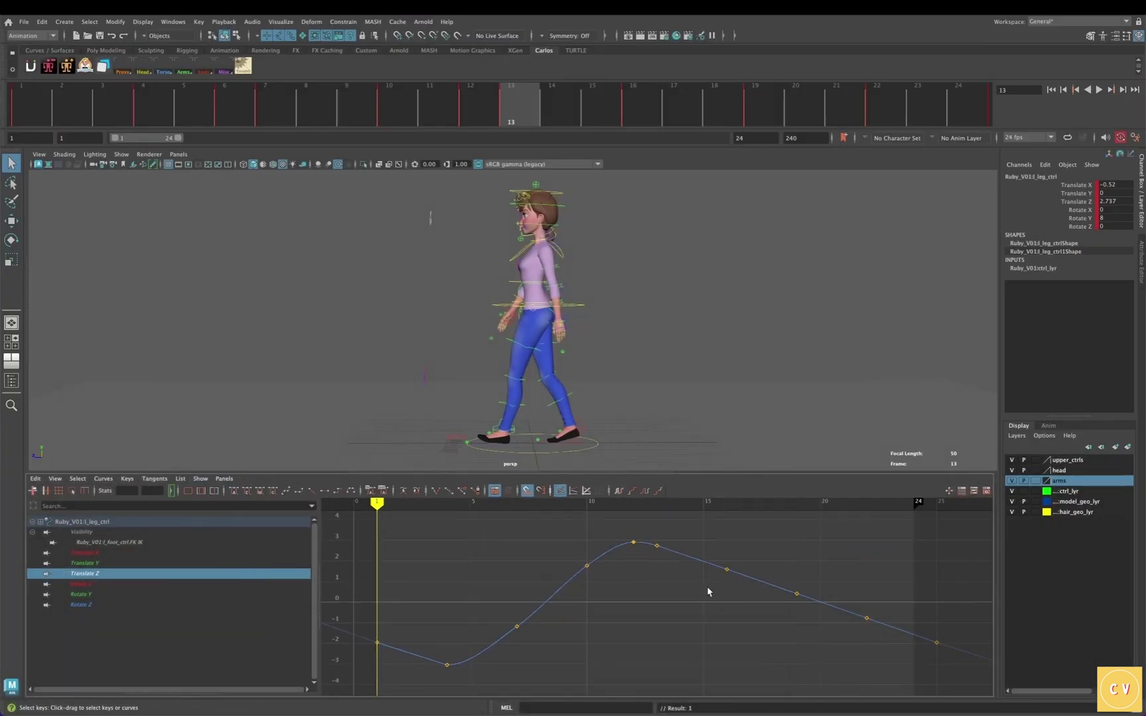
drag(709, 554, 887, 641)
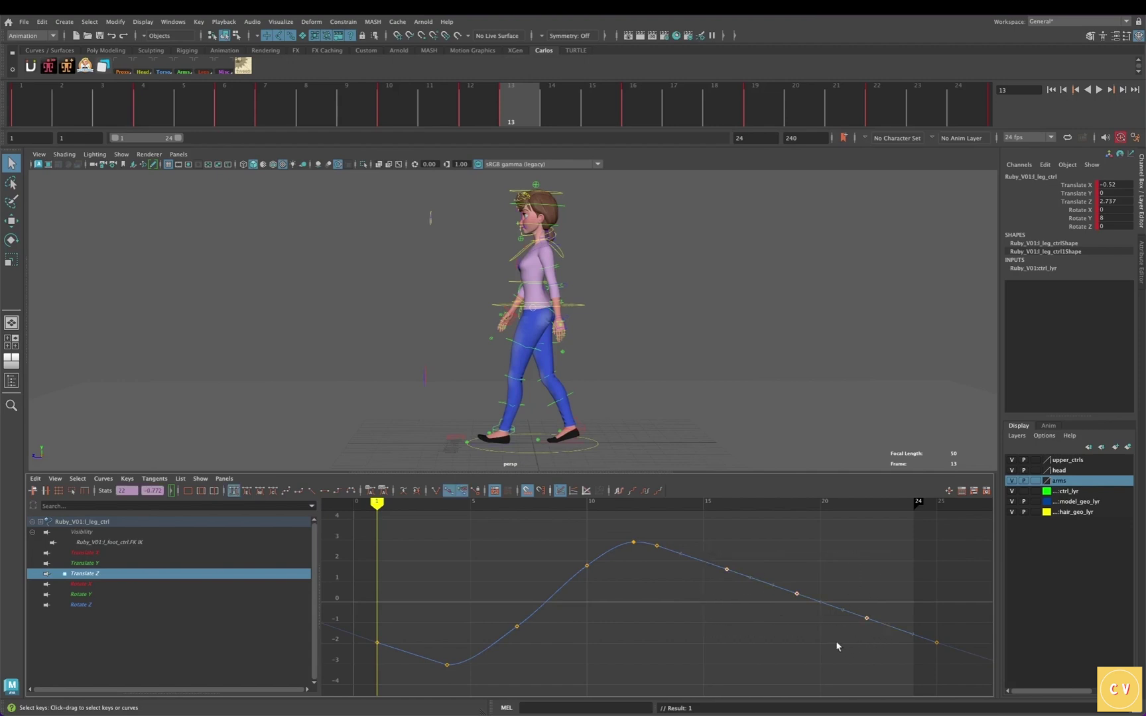
key(Delete)
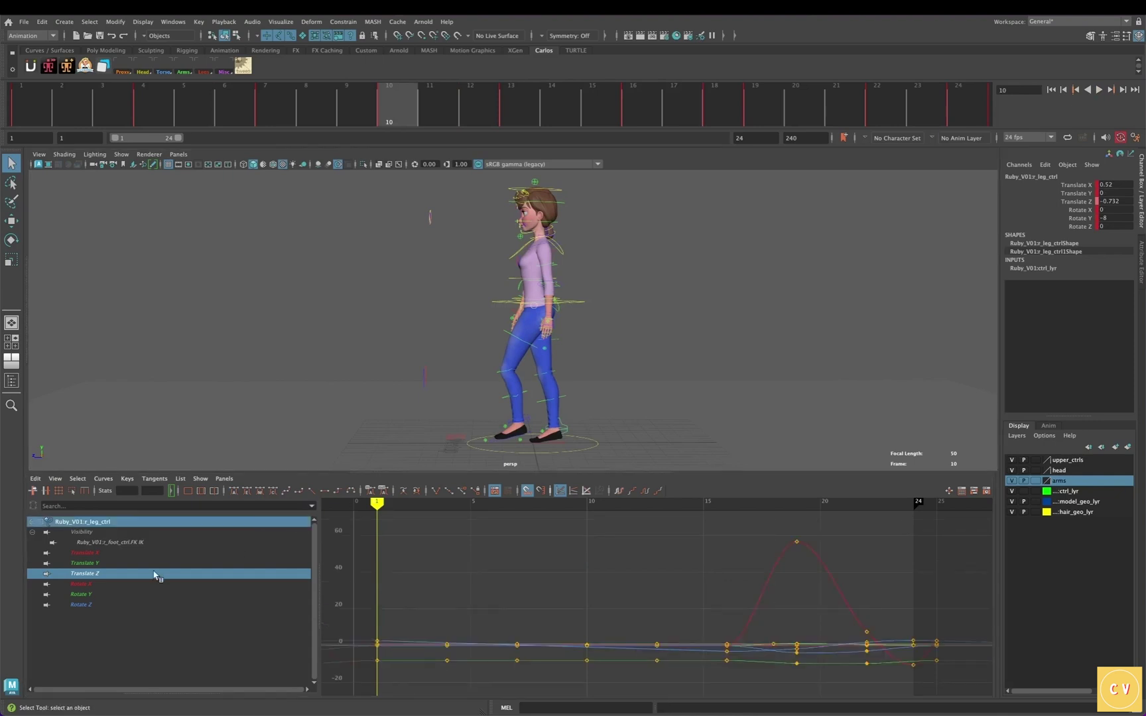
Copy the right foot control's Translate Z keys at frames 1 and 16.
click(109, 582)
drag(369, 535, 740, 693)
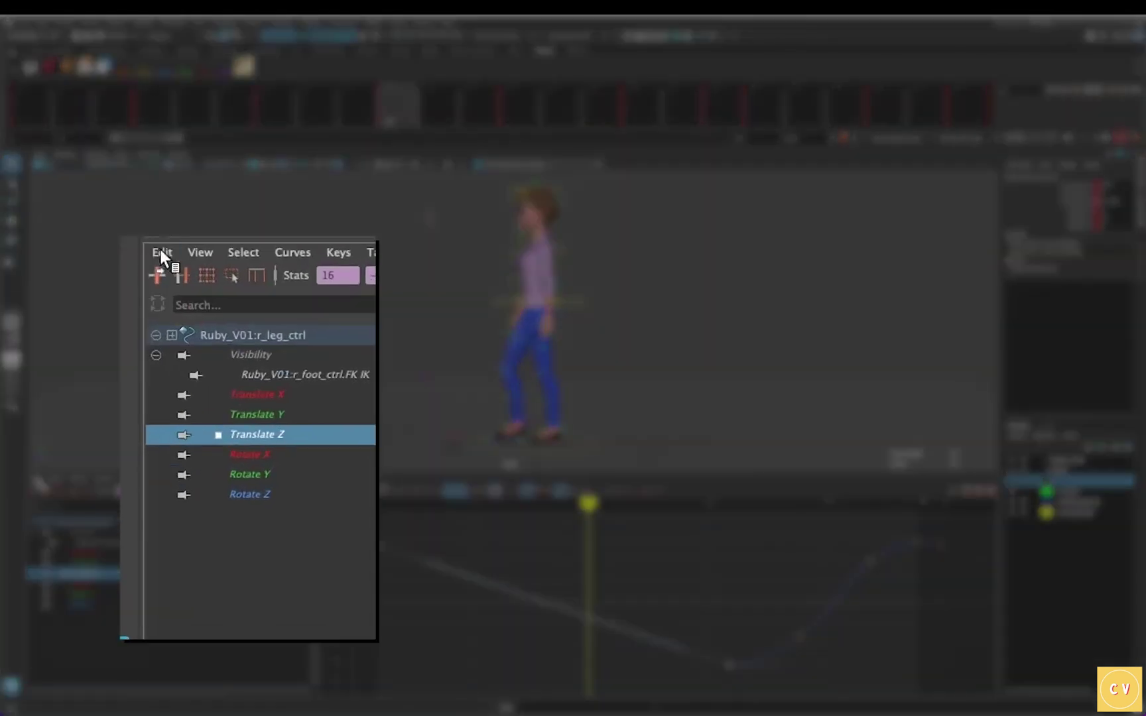
click(35, 478)
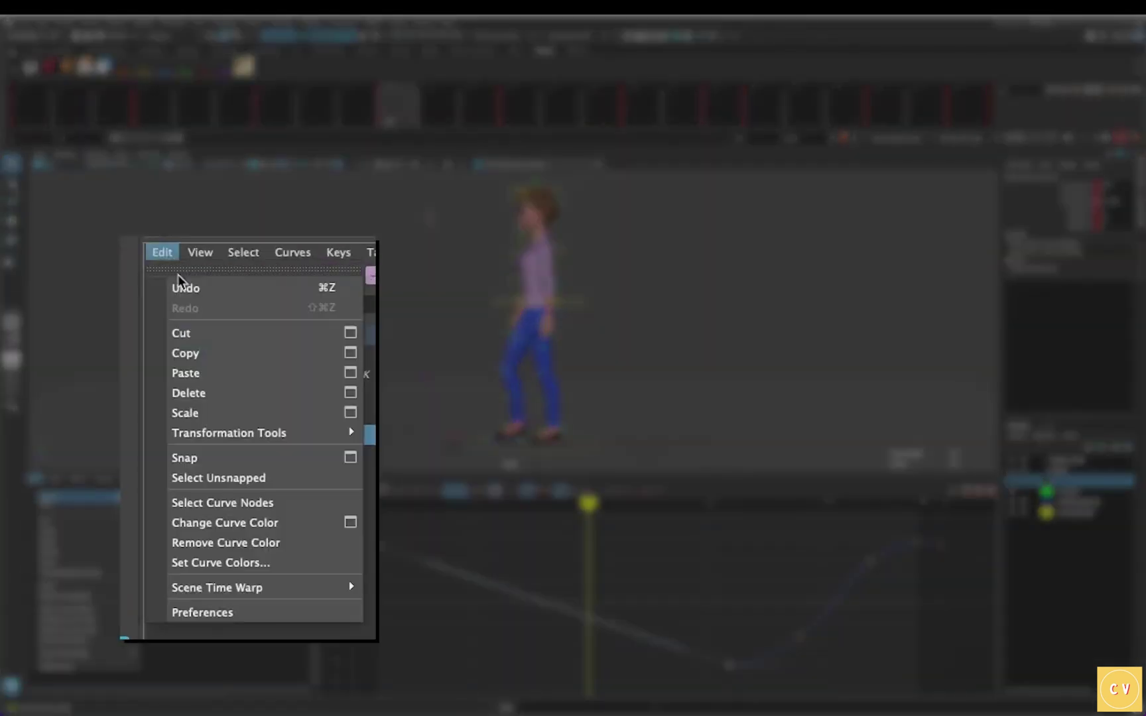
click(219, 358)
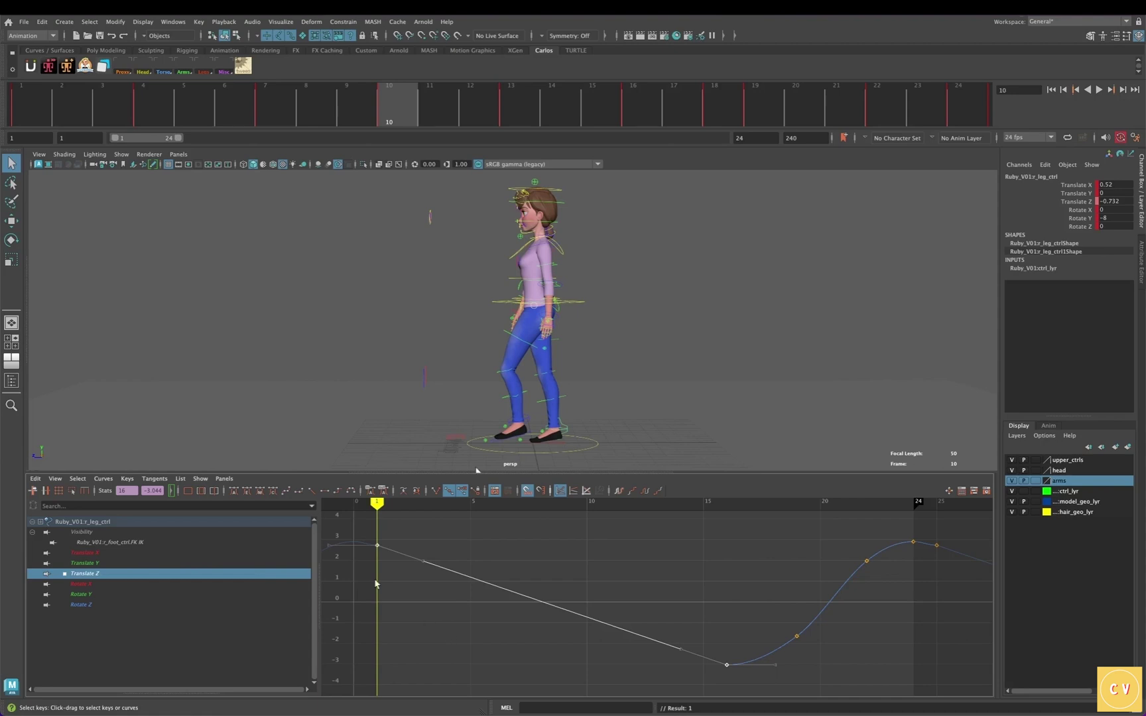
Go to frame 1, select the Ruby_ALL_ctrl main control on the ground, and paste the copied Translate Z keys onto it.
click(26, 106)
mouse_move(615, 444)
alt+mouse_down()
mouse_move(629, 448)
mouse_move(610, 451)
alt+mouse_up()
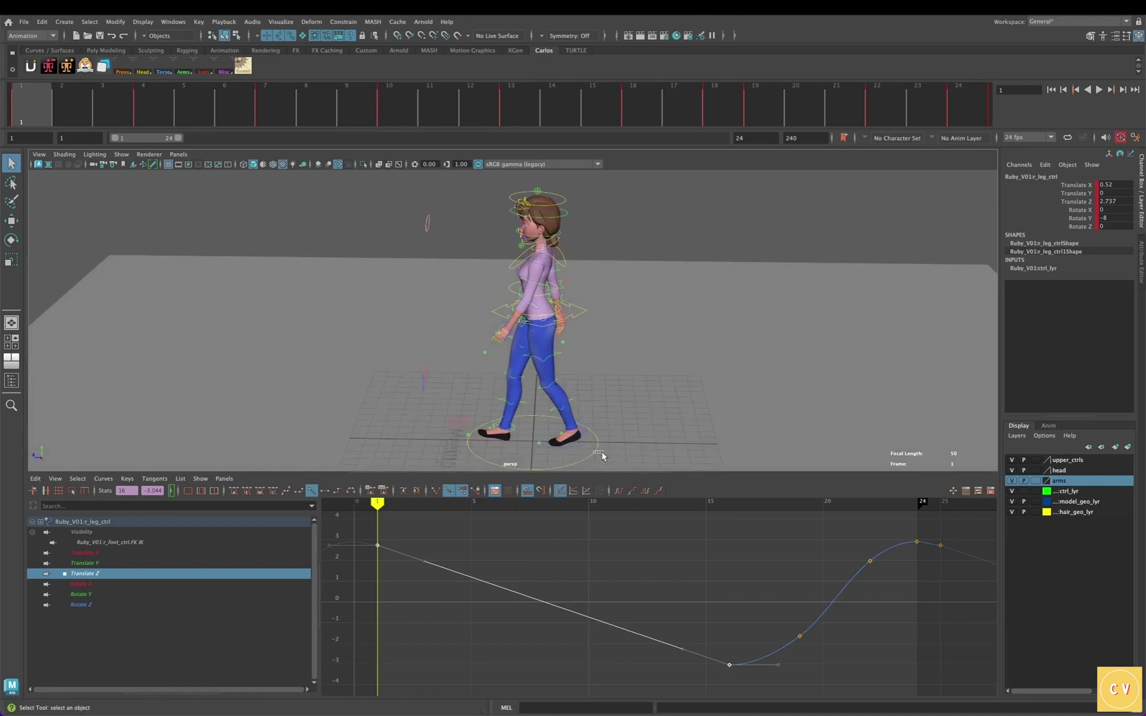
click(604, 457)
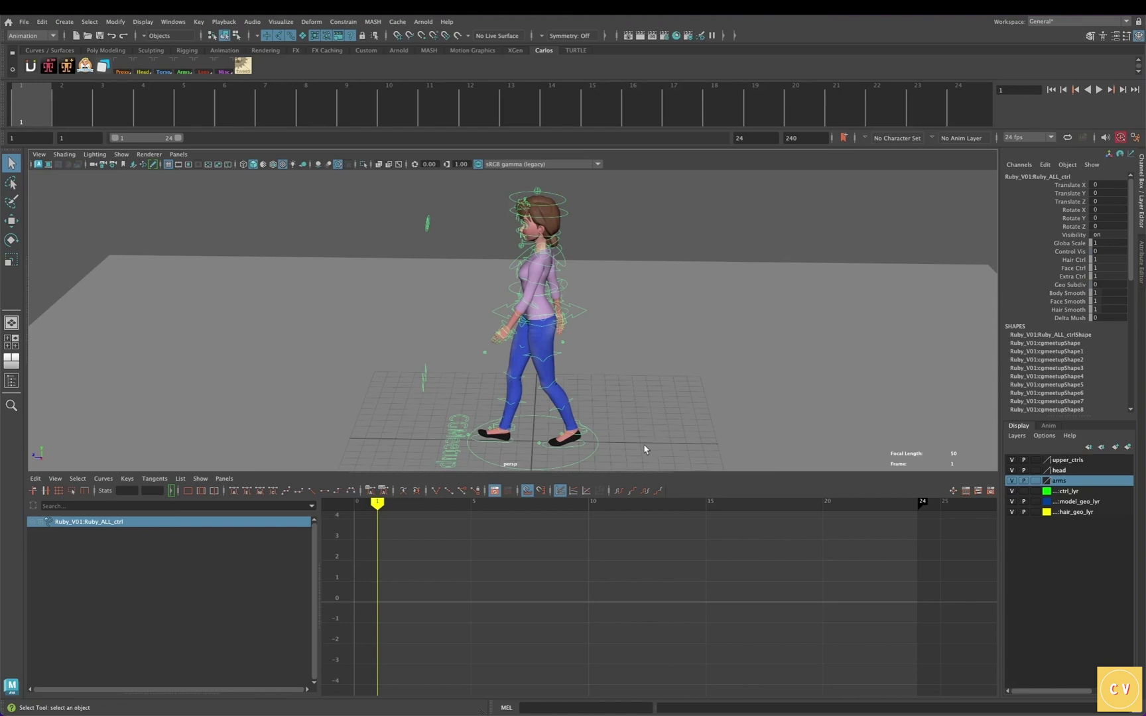
click(36, 479)
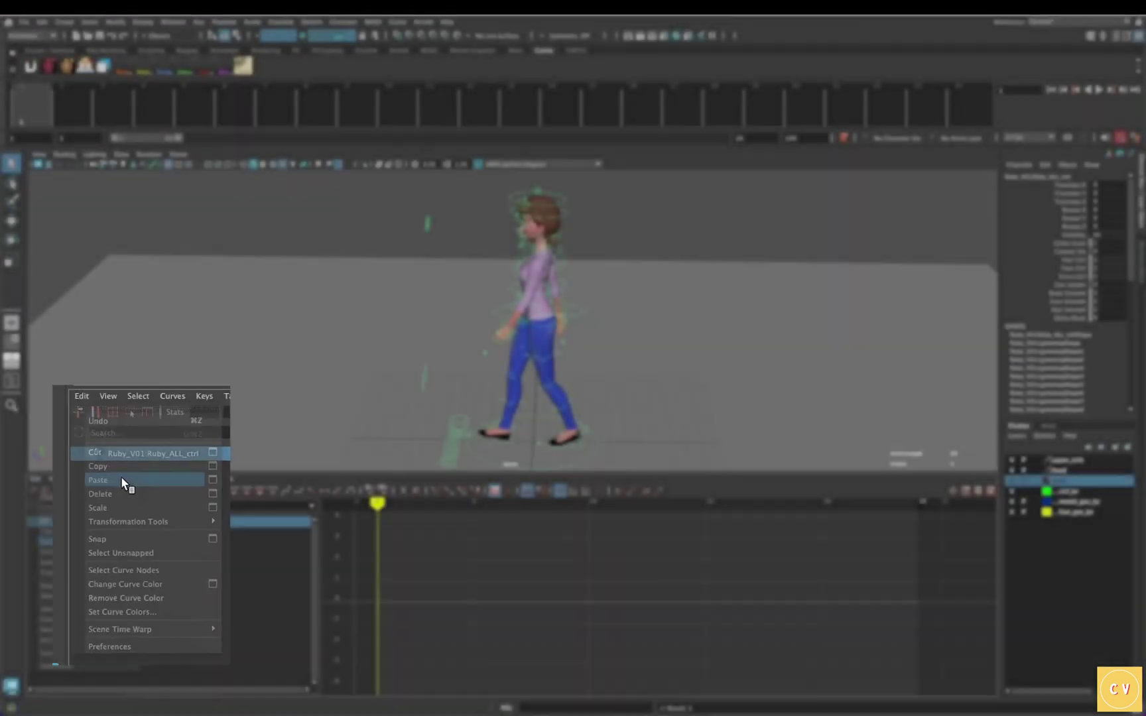
click(208, 375)
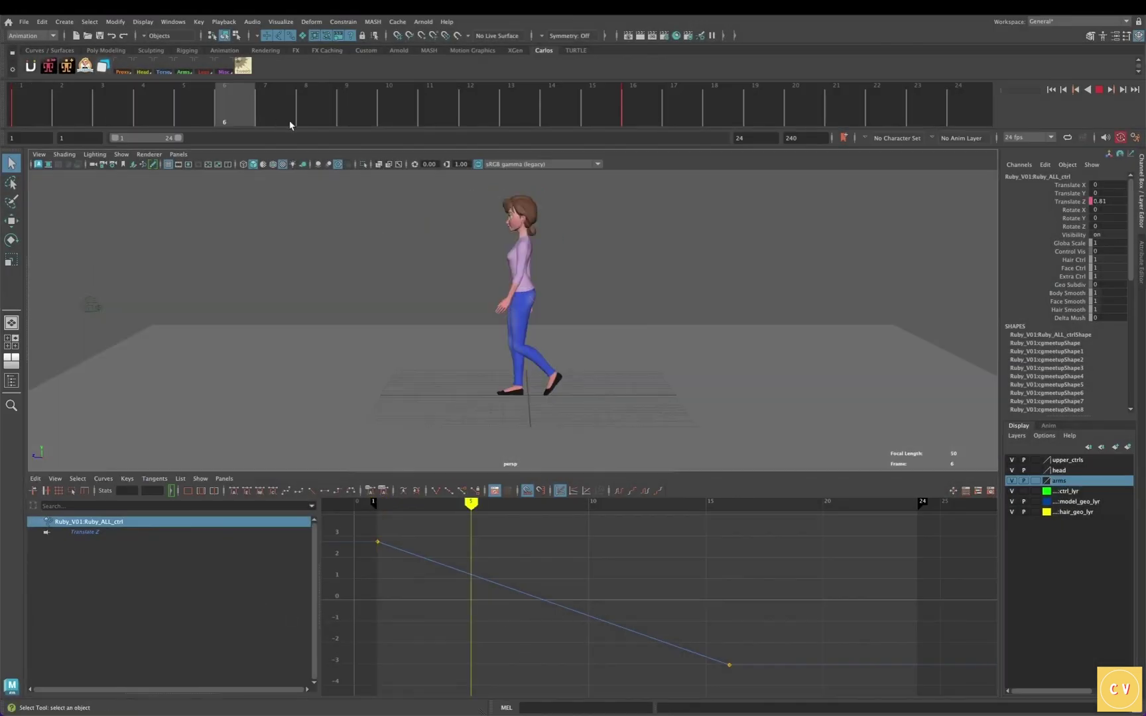
Invert the main control's Translate Z keys at frames 1 and 16 with *=-1 and make the curve linear again.
drag(290, 125, 816, 119)
drag(523, 574, 494, 640)
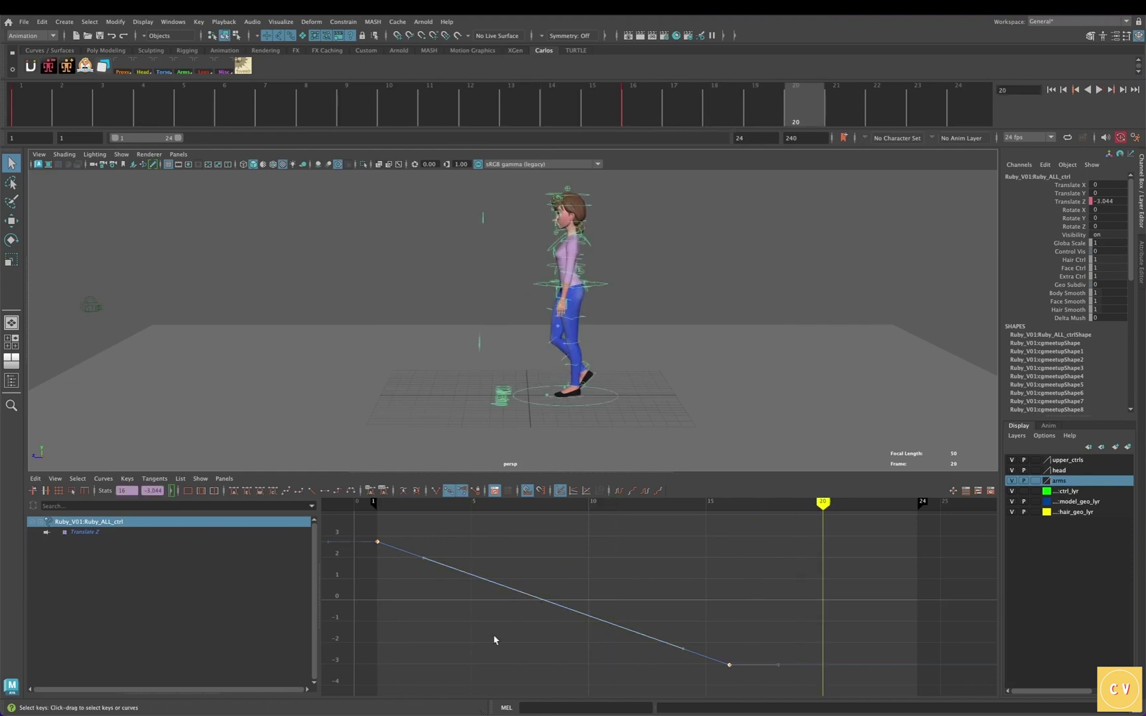
double_click(153, 493)
text(*)
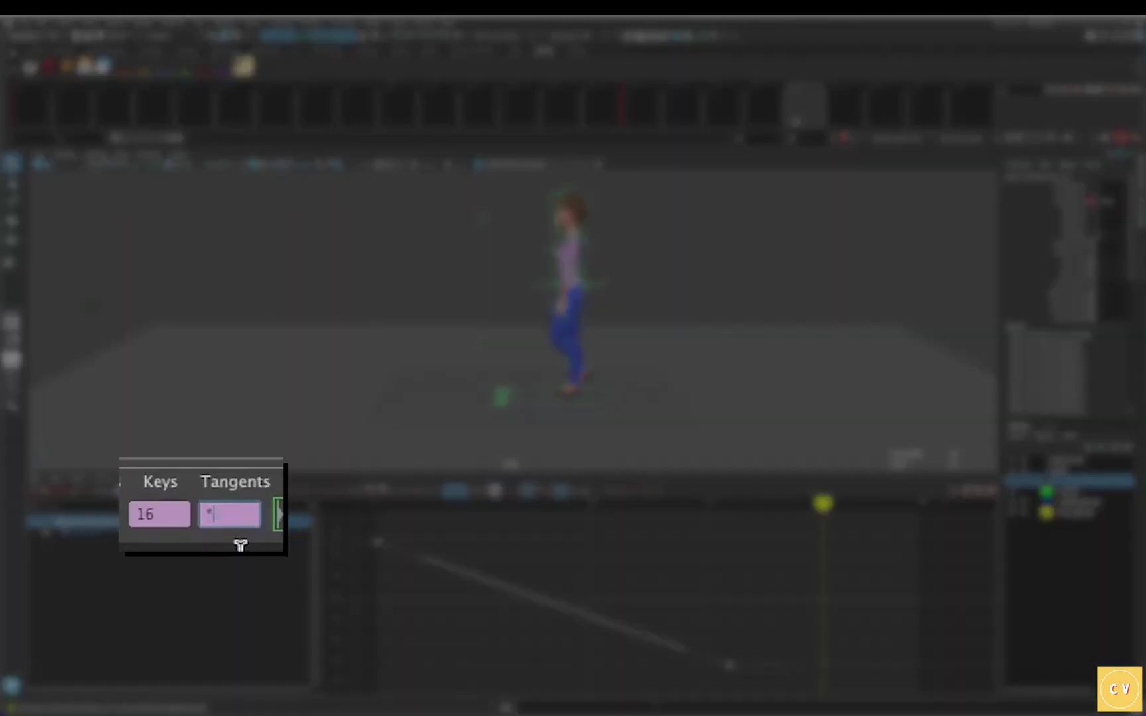
text(=-1)
key(Return)
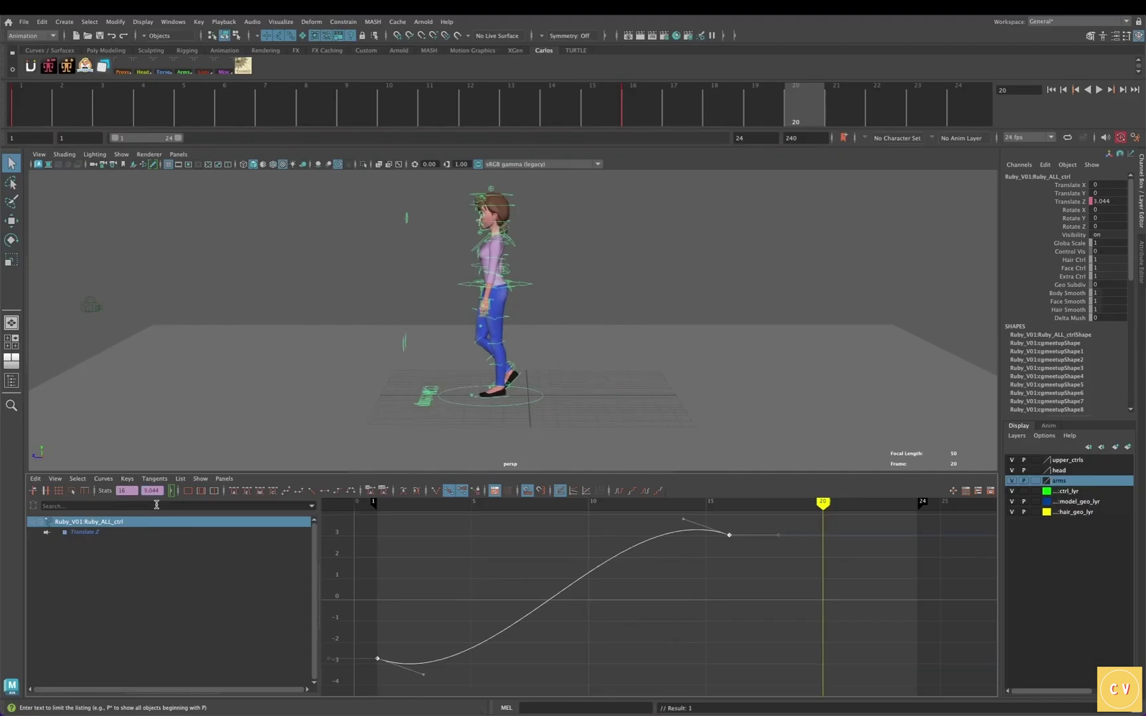
click(610, 619)
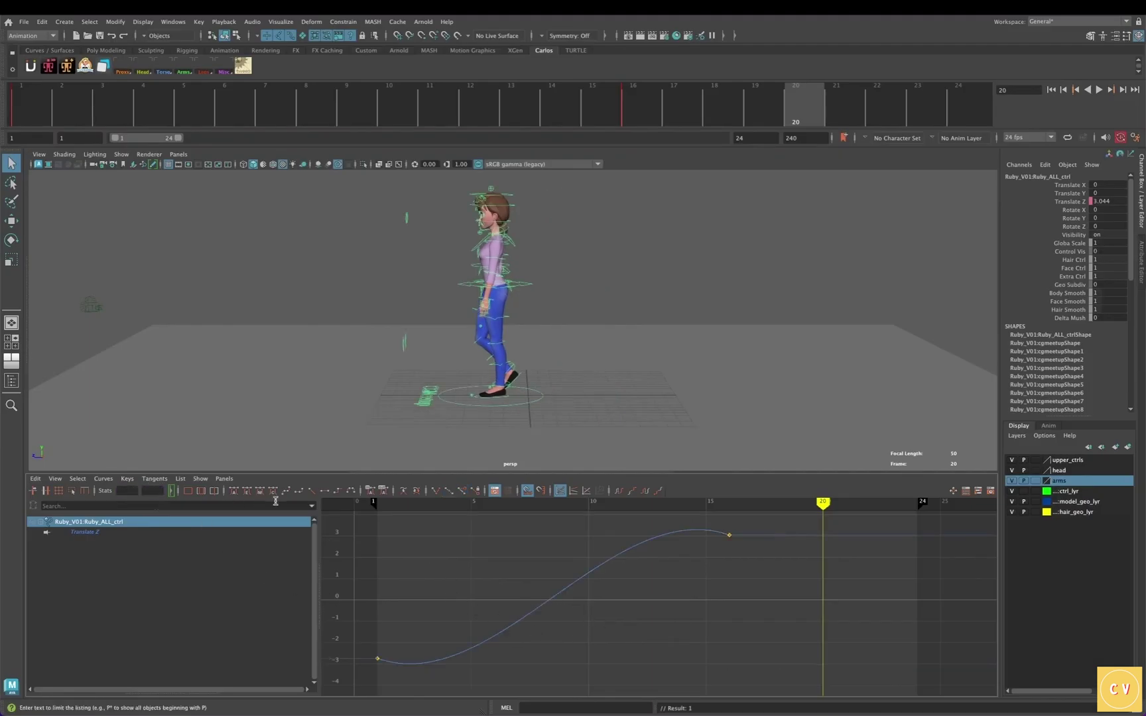
click(311, 493)
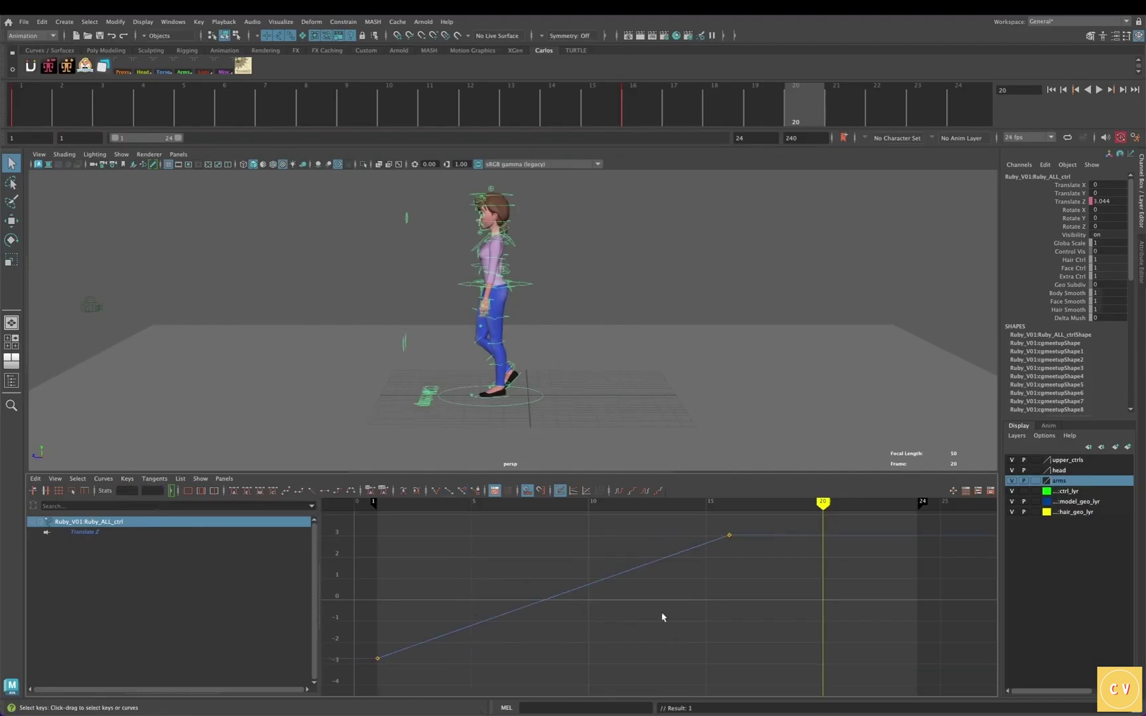
Set the Post Infinity of the main control's Translate Z curve to Cycle with Offset and play back the walk.
drag(754, 554, 700, 531)
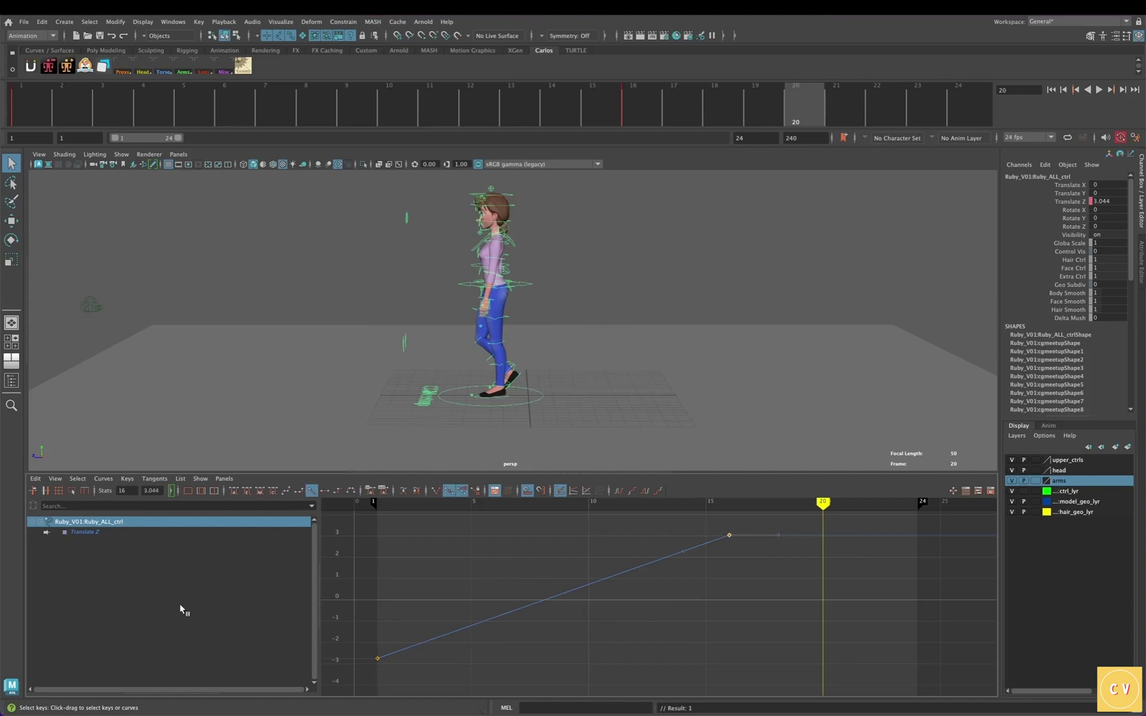
click(127, 483)
click(103, 478)
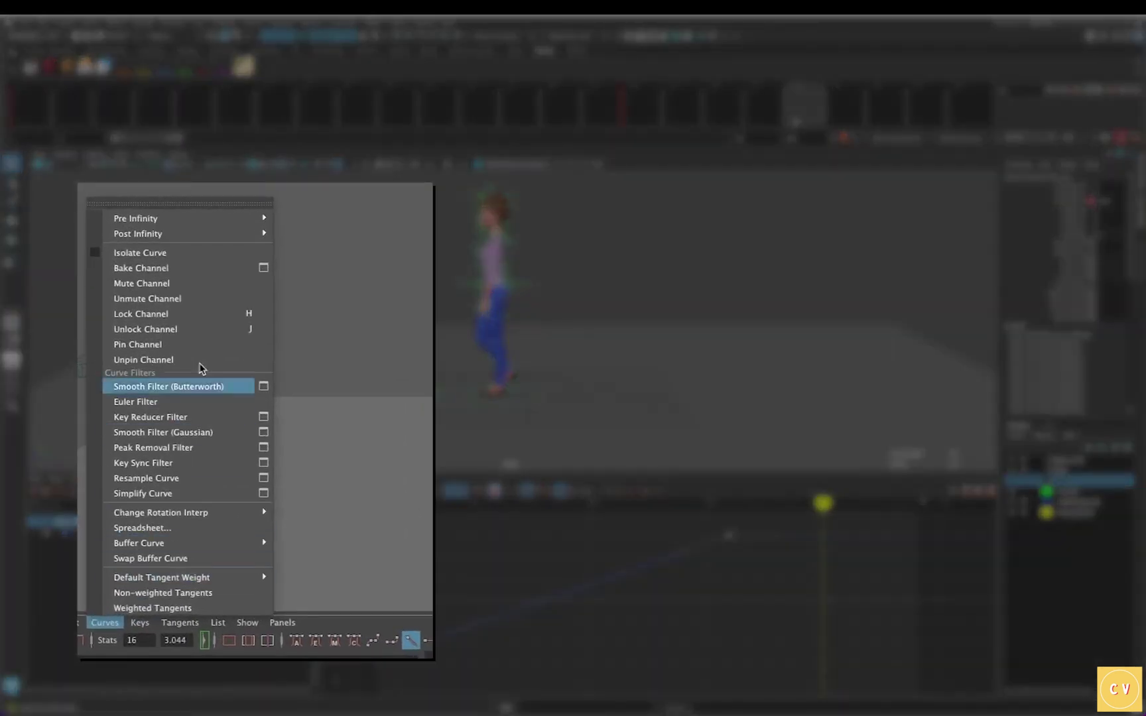
mouse_move(217, 233)
click(340, 250)
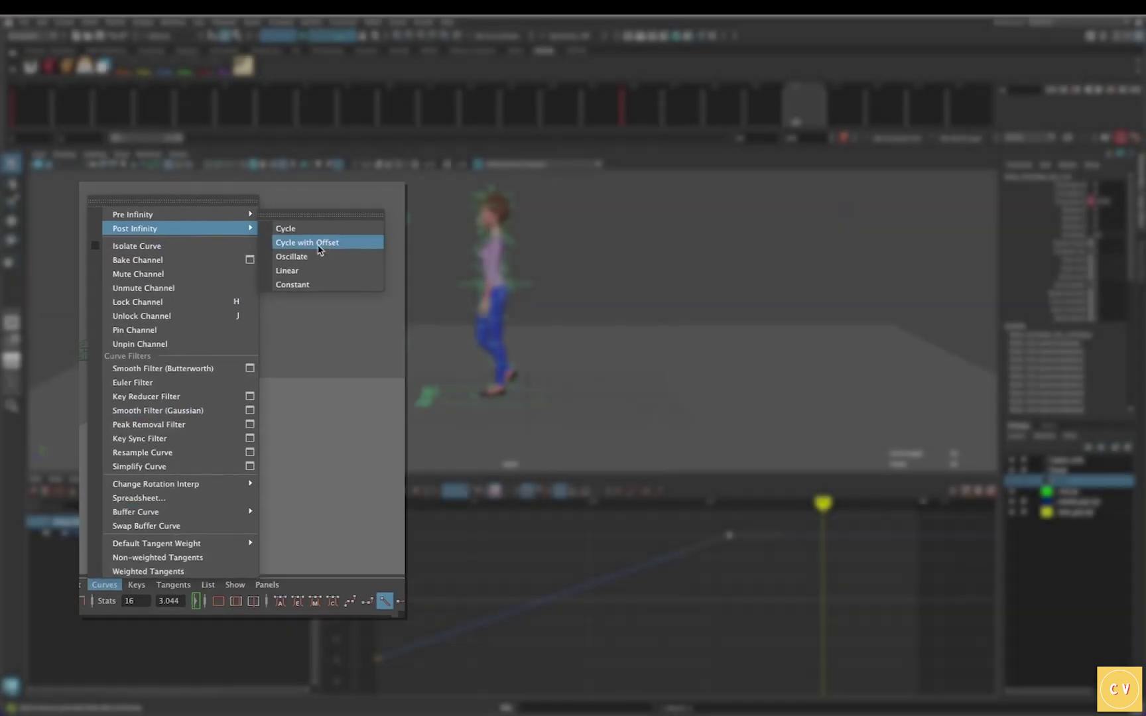
click(755, 640)
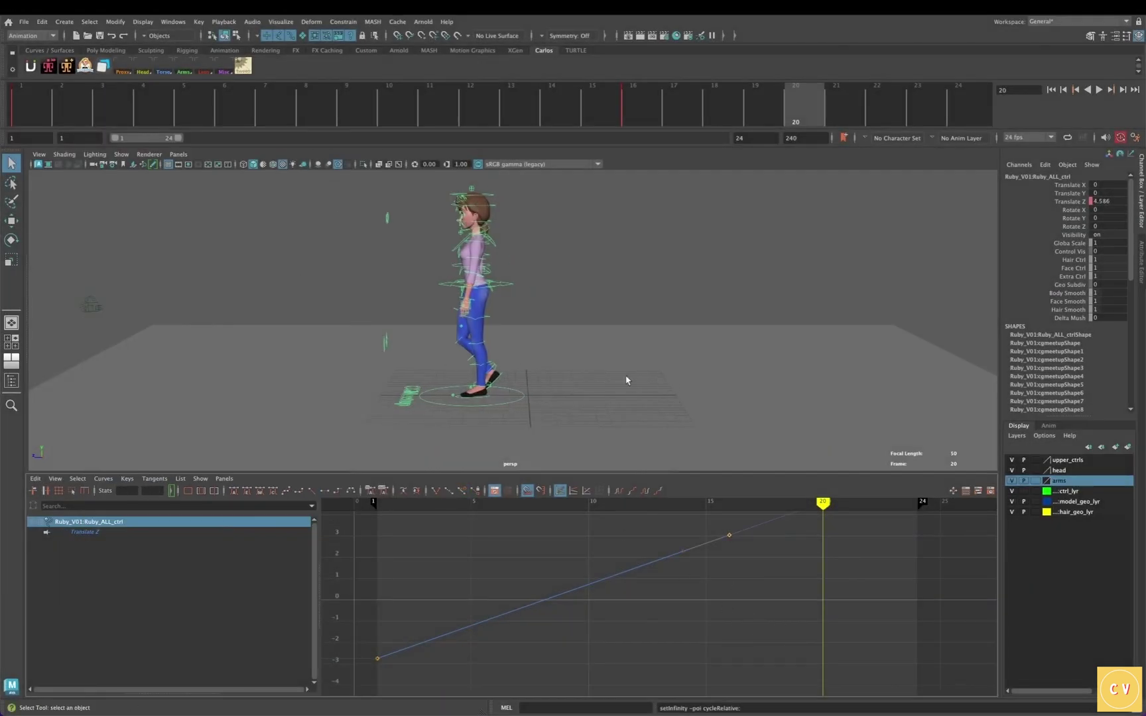
alt+right_drag(591, 386, 497, 404)
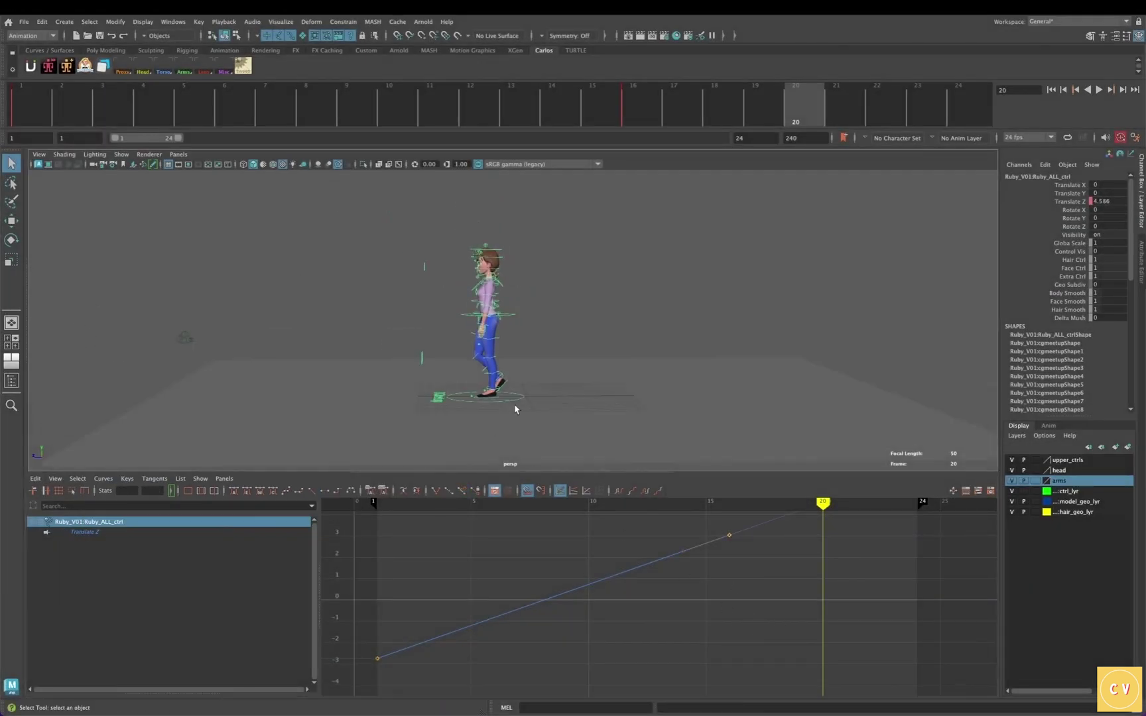
key(alt+v)
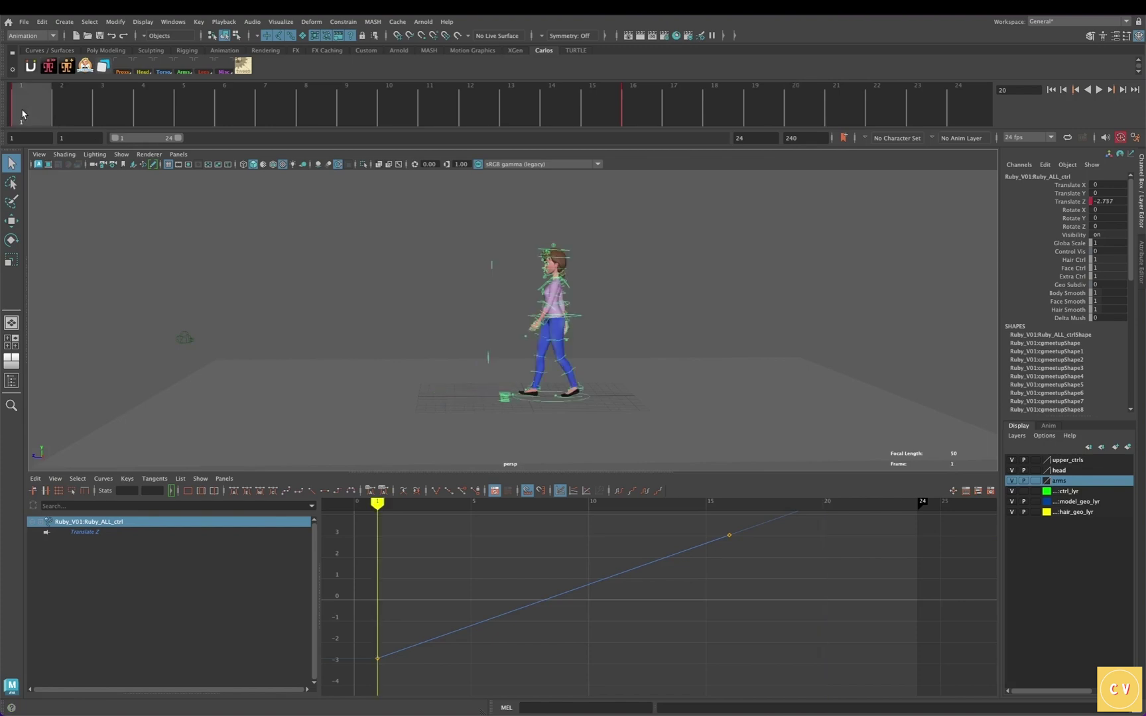